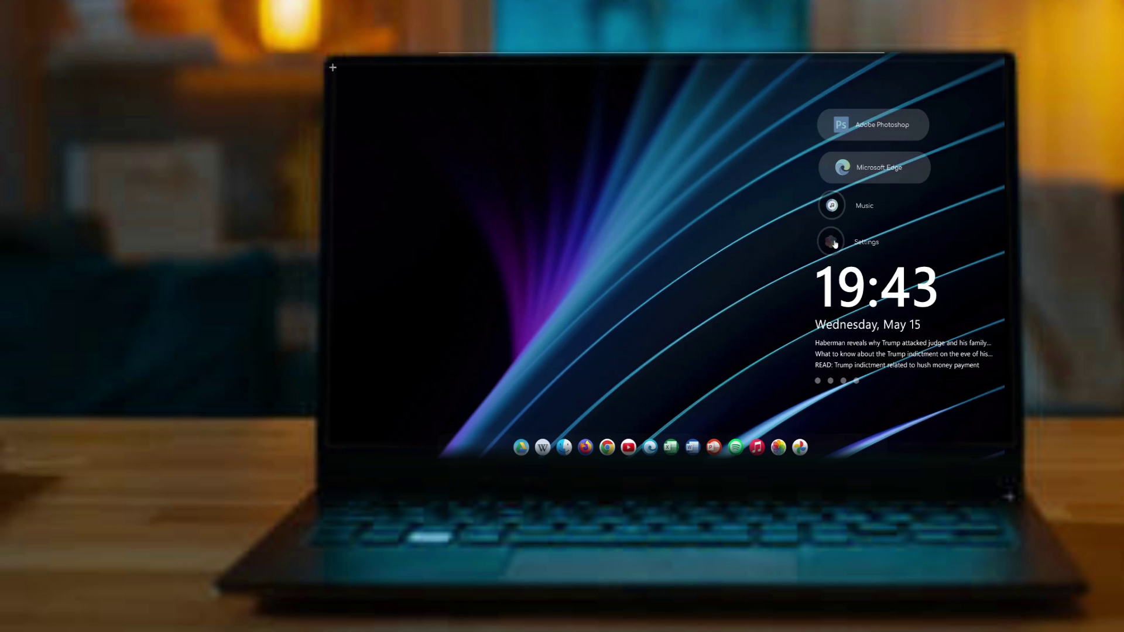
Open and close the Control Panel, then launch and close YouTube.
left_click(834, 242)
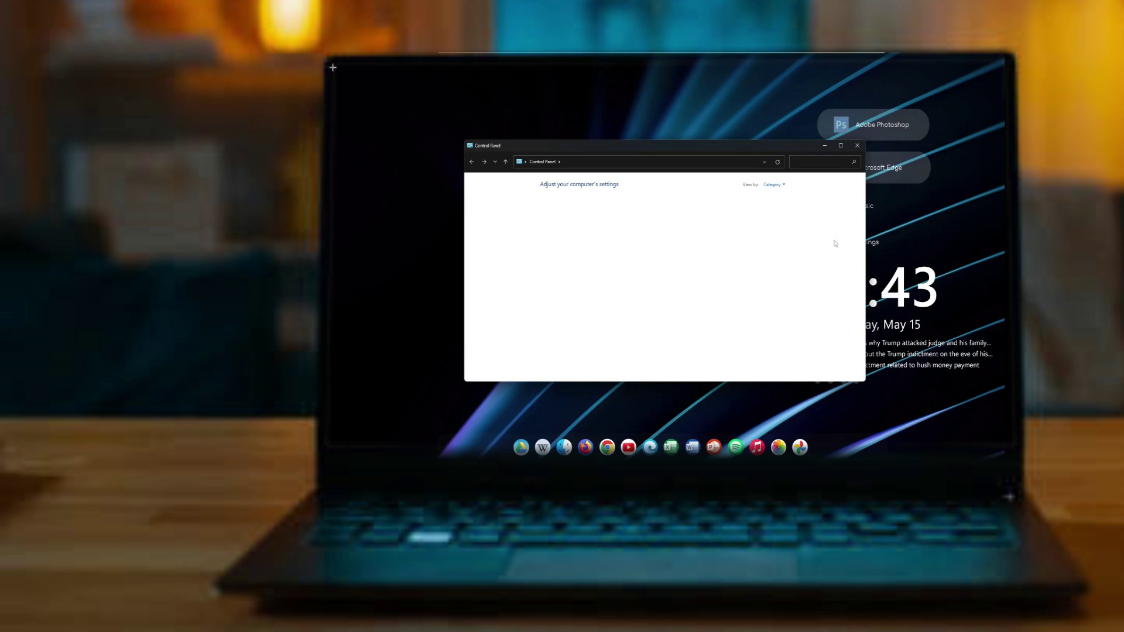
left_click(858, 149)
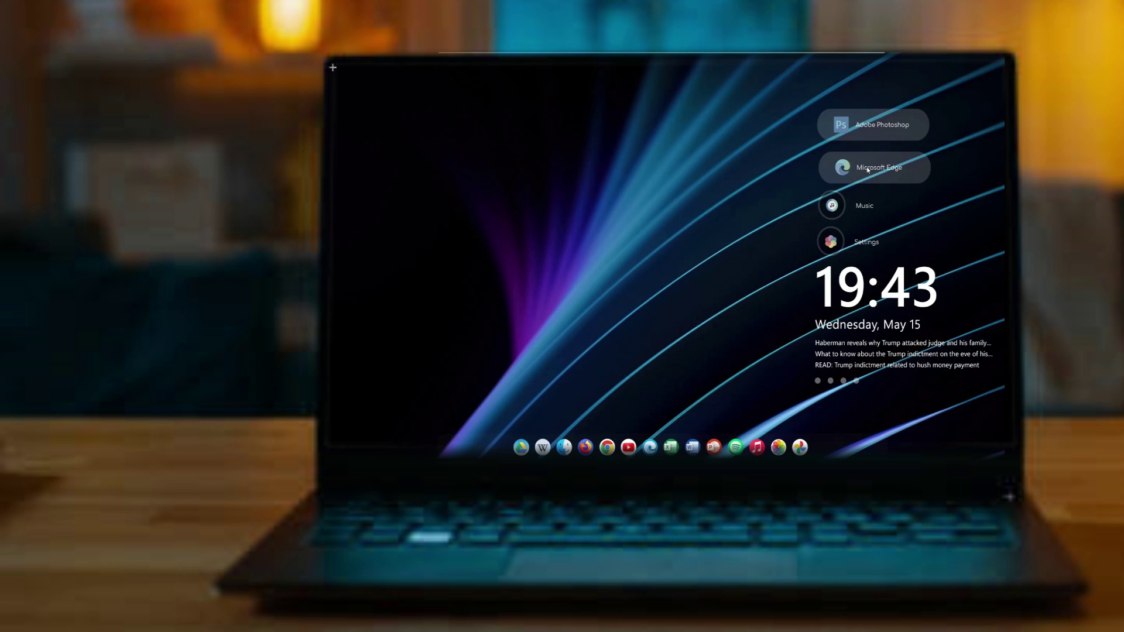
left_click(628, 448)
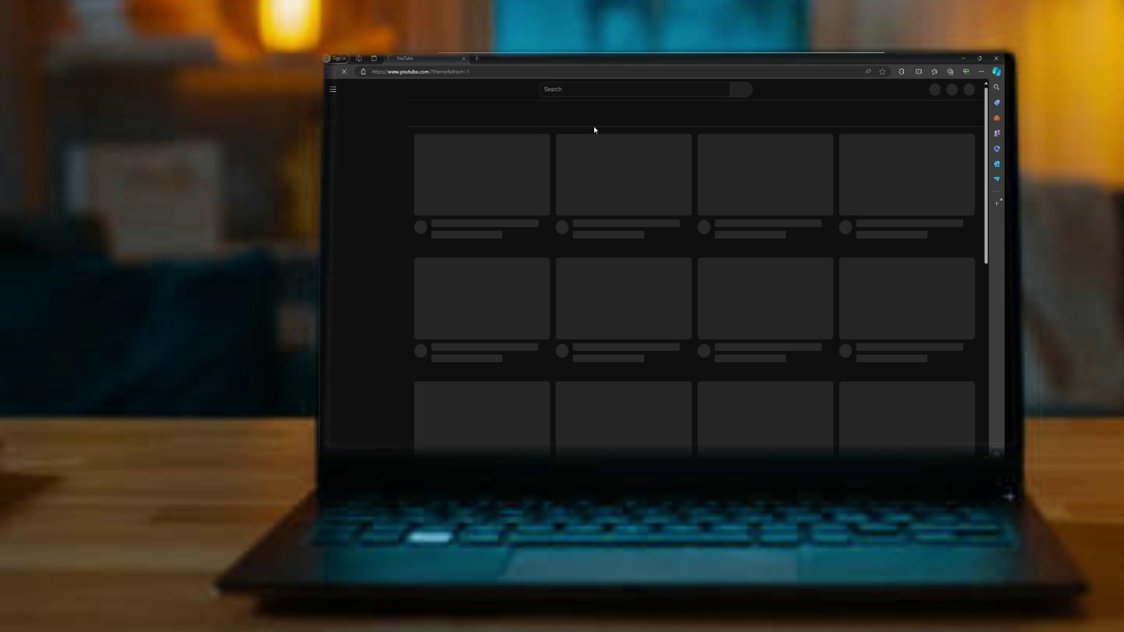
left_click(998, 59)
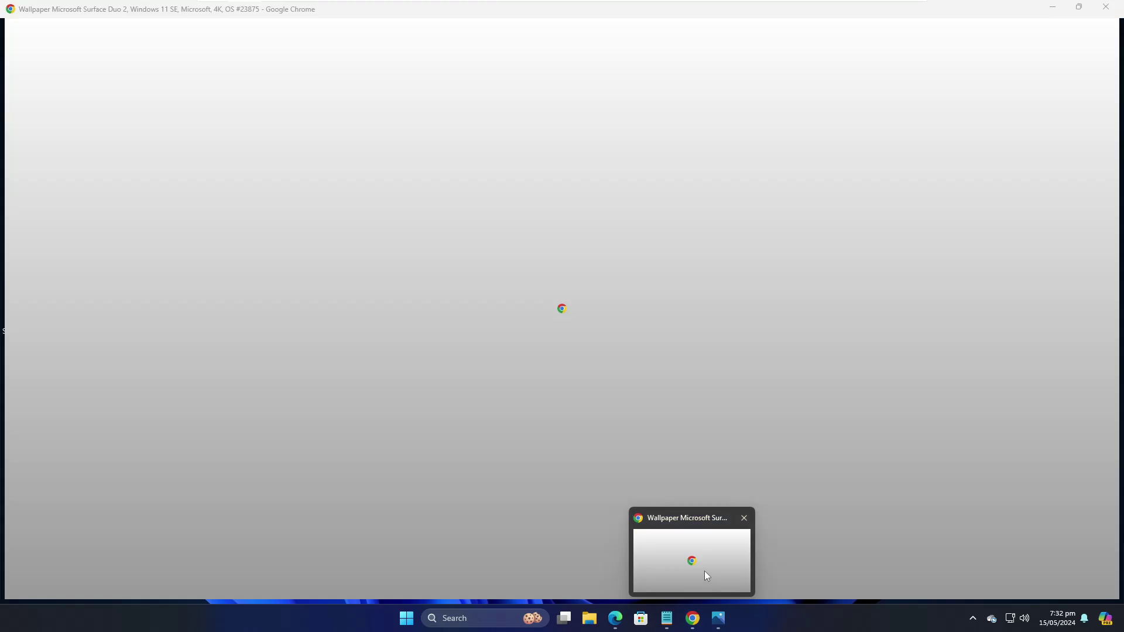
Download the Microsoft Surface Duo 2 wallpaper in 2560x1440 from the wallpaper page in Chrome.
left_click(704, 570)
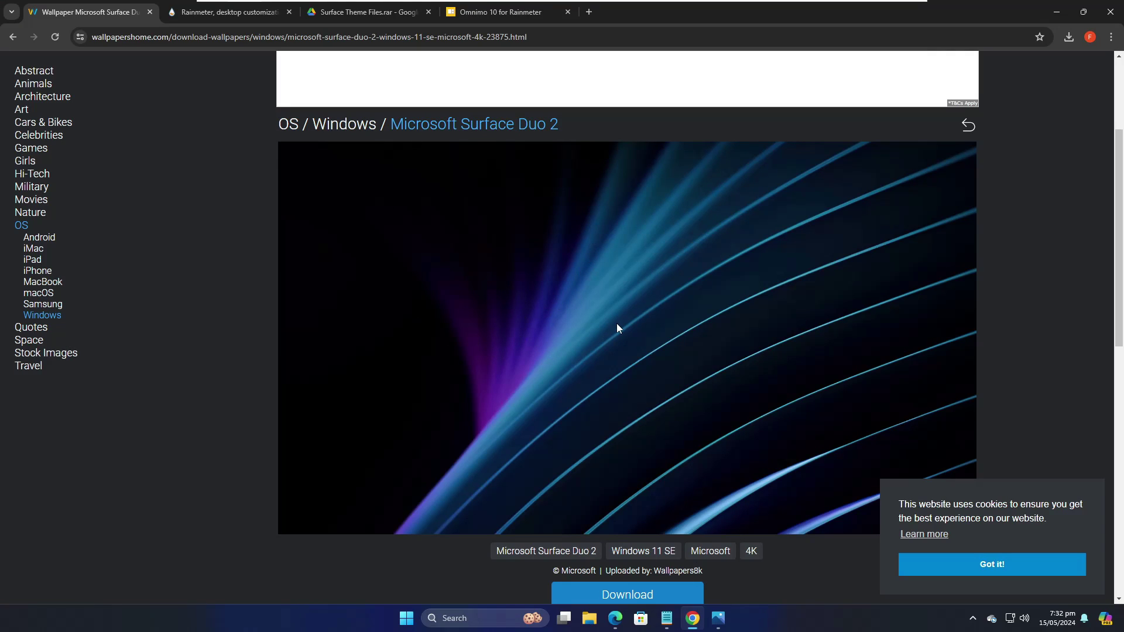
scroll(617, 325, "down", 9)
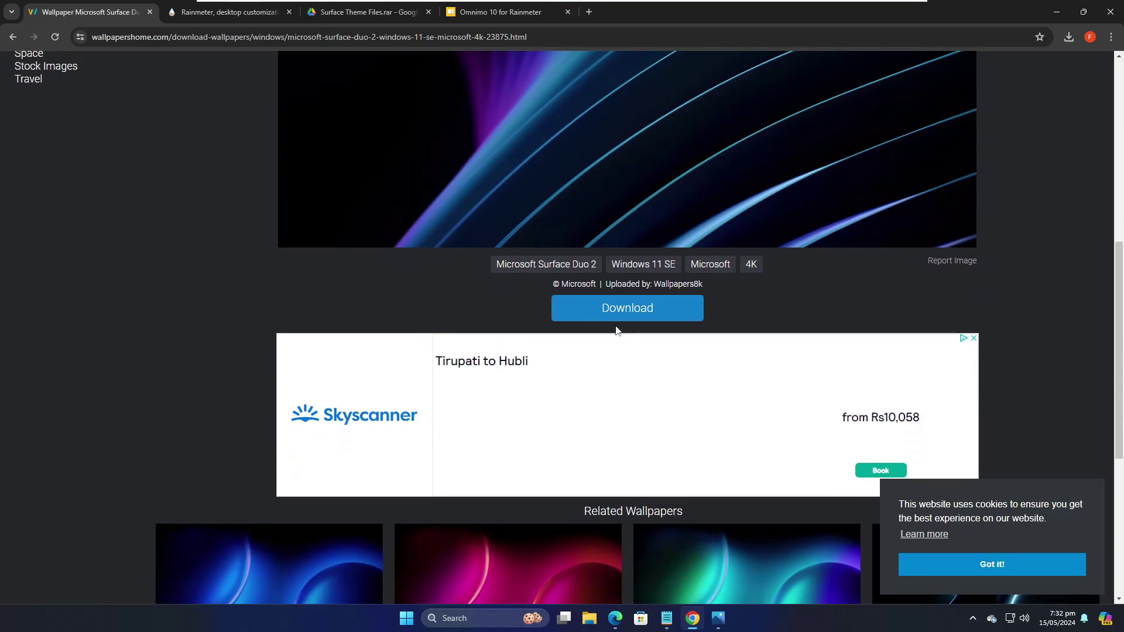
scroll(616, 326, "down", 1)
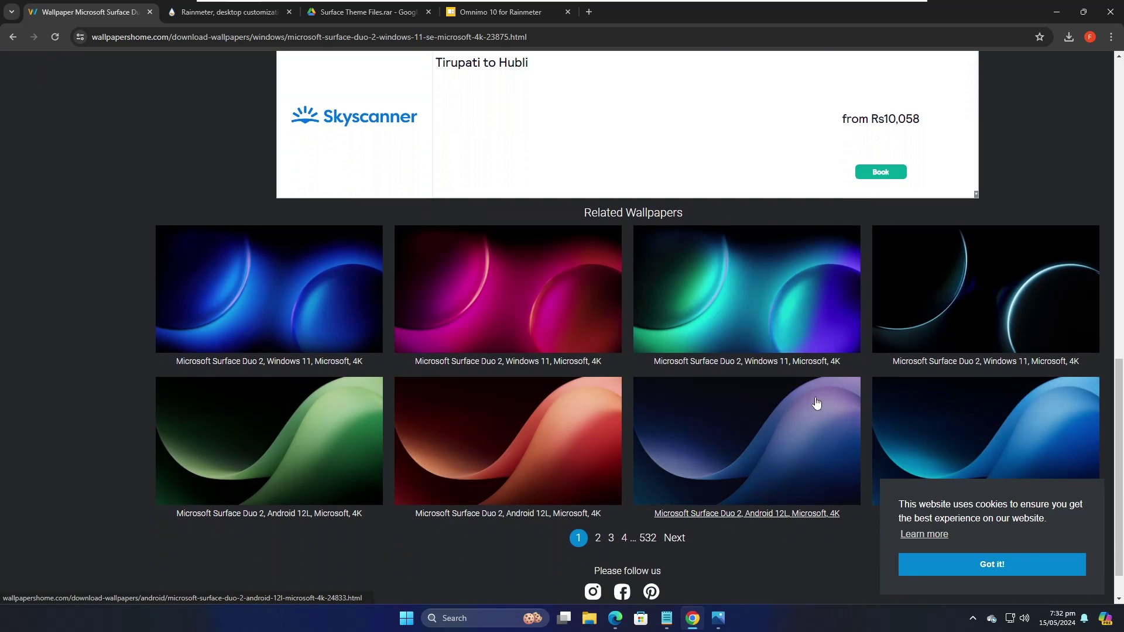
scroll(637, 352, "up", 9)
scroll(639, 335, "down", 2)
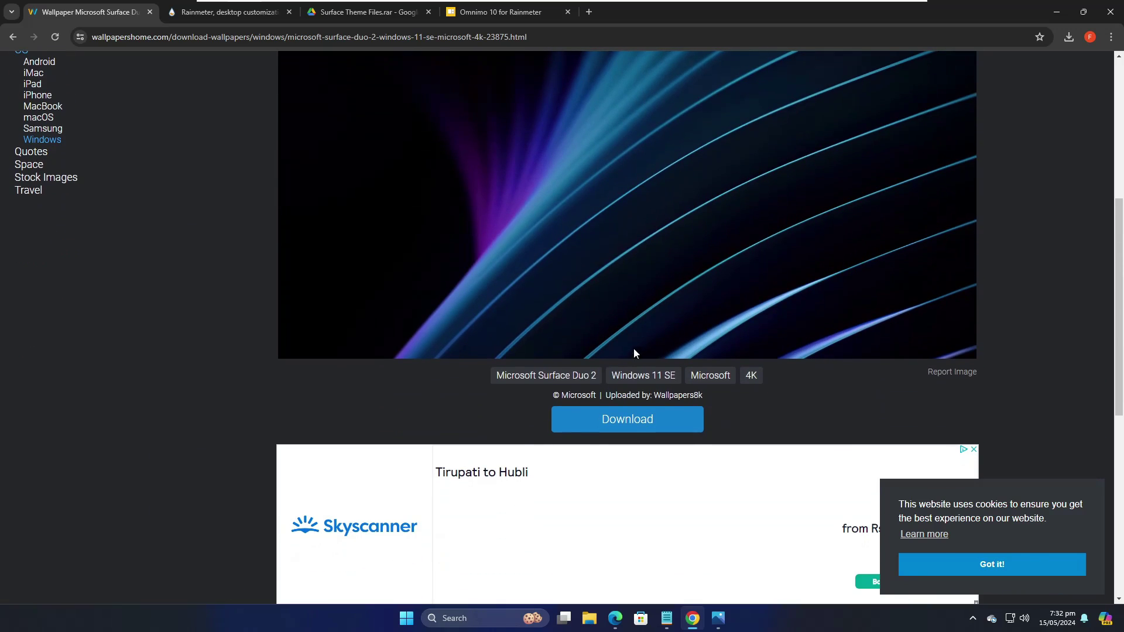
left_click(627, 426)
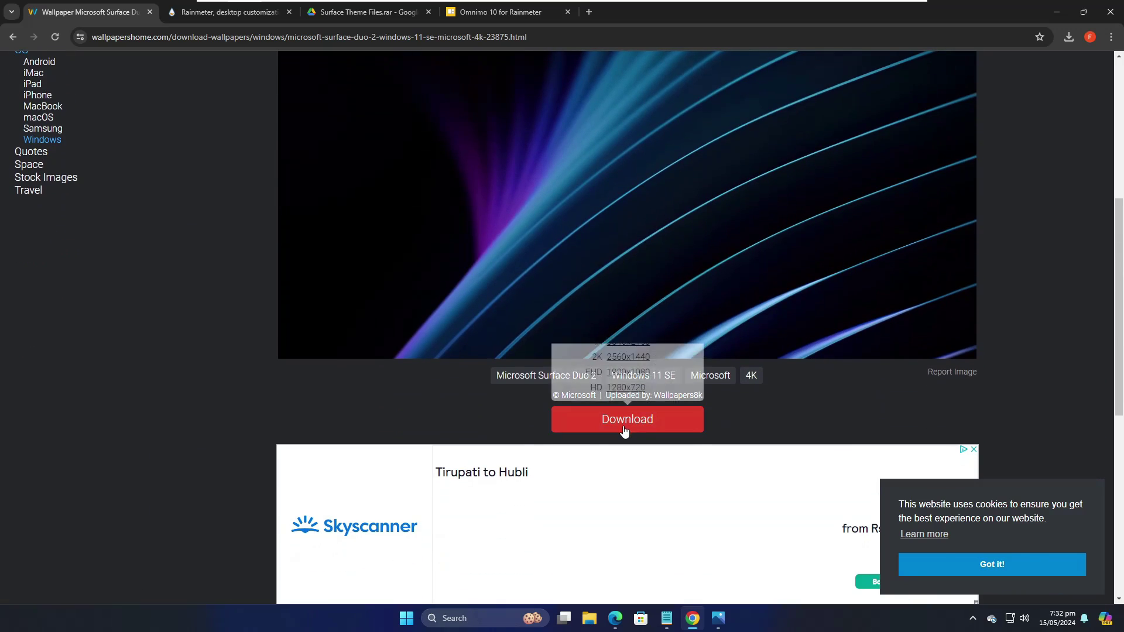
left_click(619, 358)
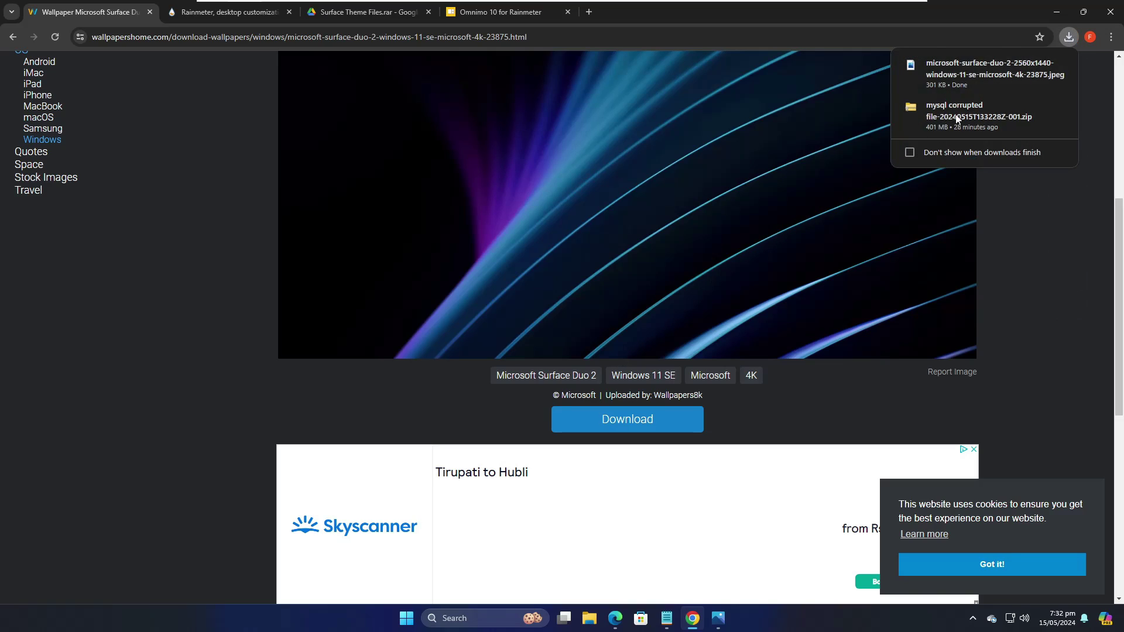
Set the downloaded Surface Duo 2 JPEG as desktop background via Photos, then close Photos and minimize Chrome.
left_click(990, 65)
right_click(527, 208)
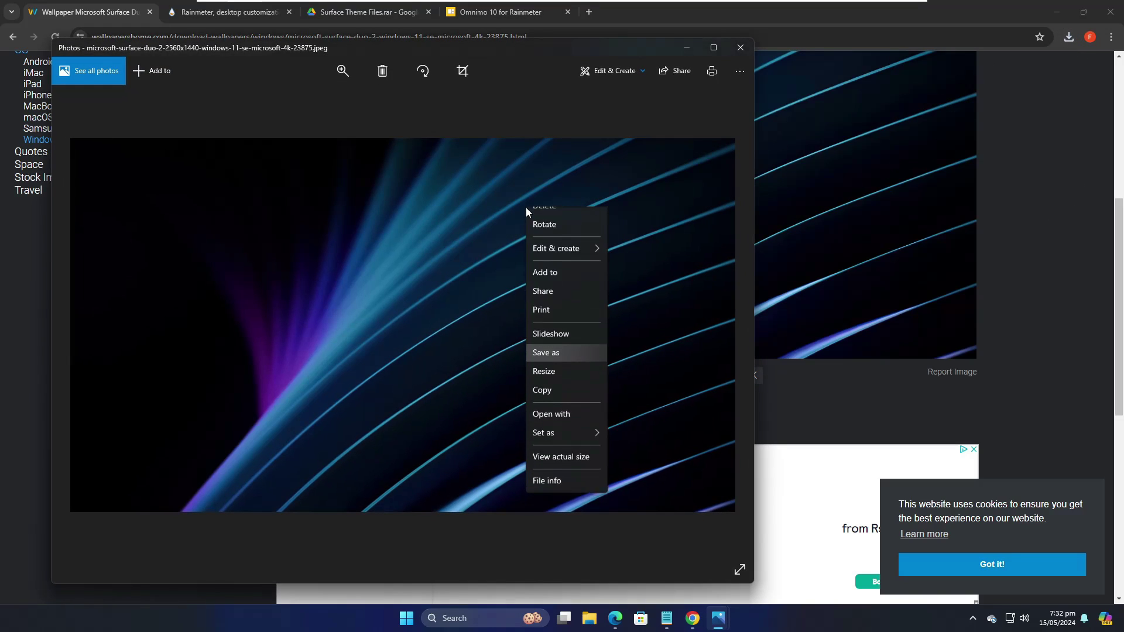
mouse_move(566, 450)
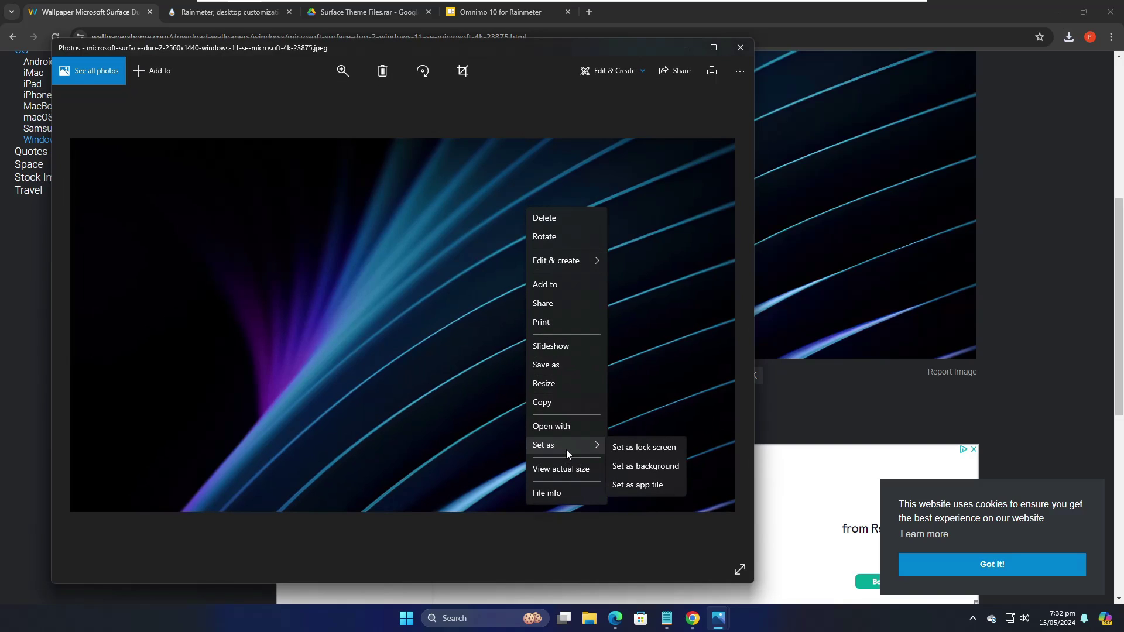
left_click(651, 468)
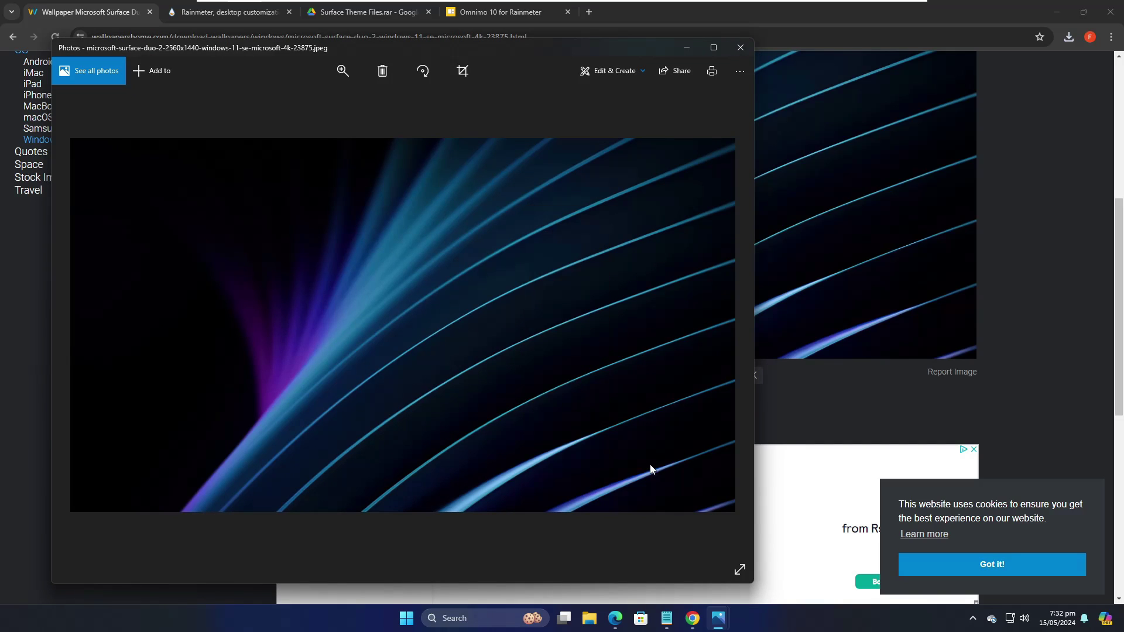
left_click(742, 47)
left_click(1050, 13)
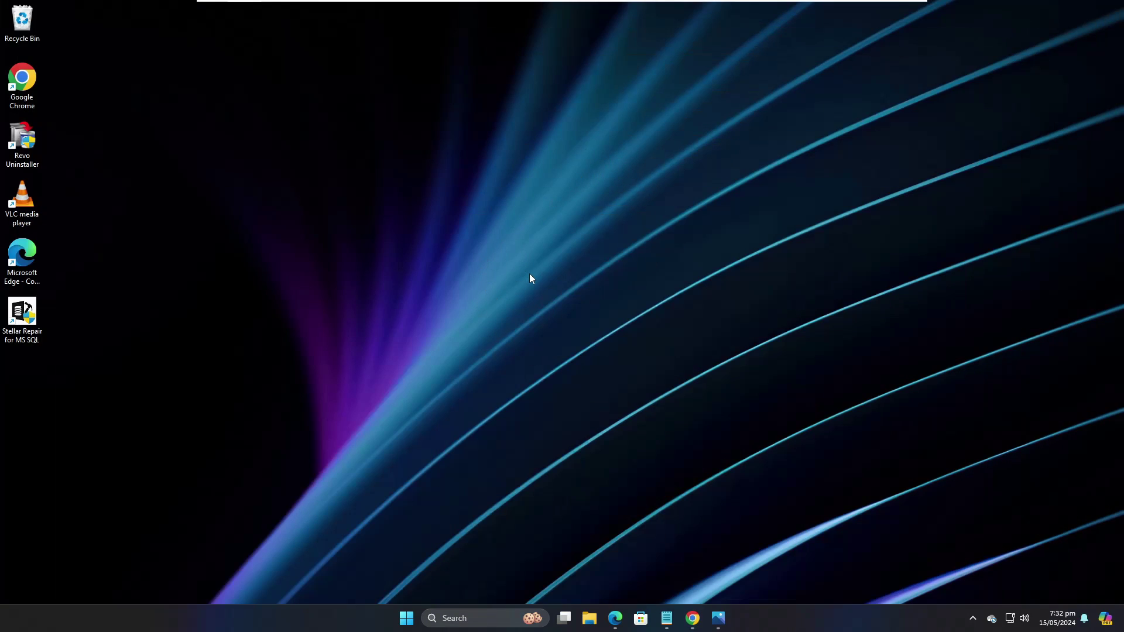
Download Rainmeter 4.5.18 from rainmeter.net and run its installer, confirming the language.
left_click(693, 618)
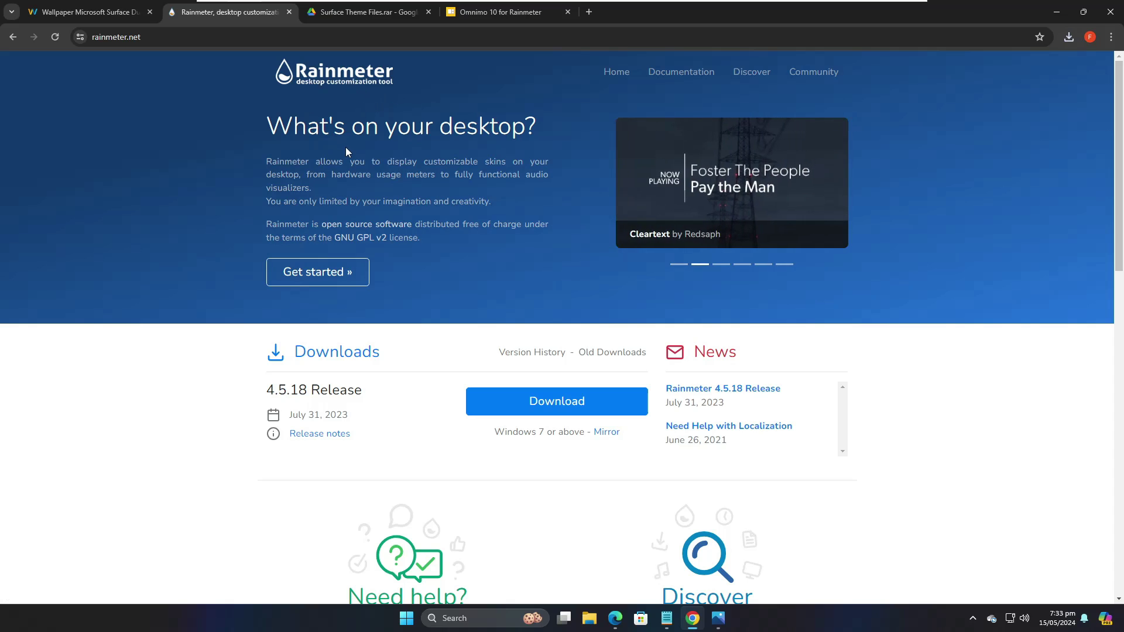
scroll(460, 241, "down", 1)
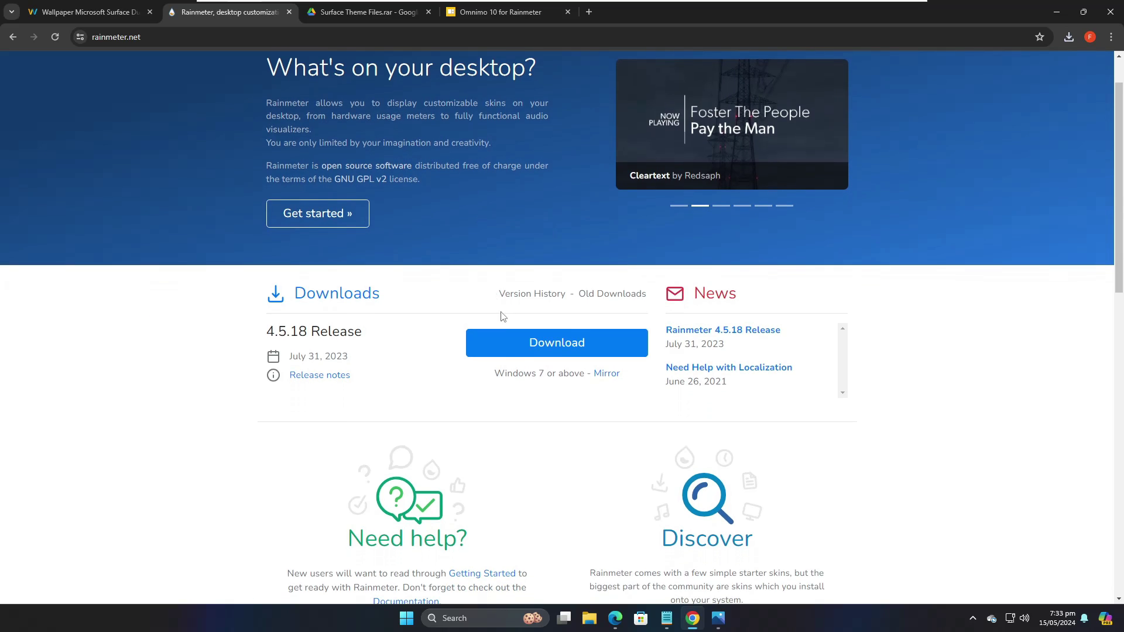
left_click(548, 344)
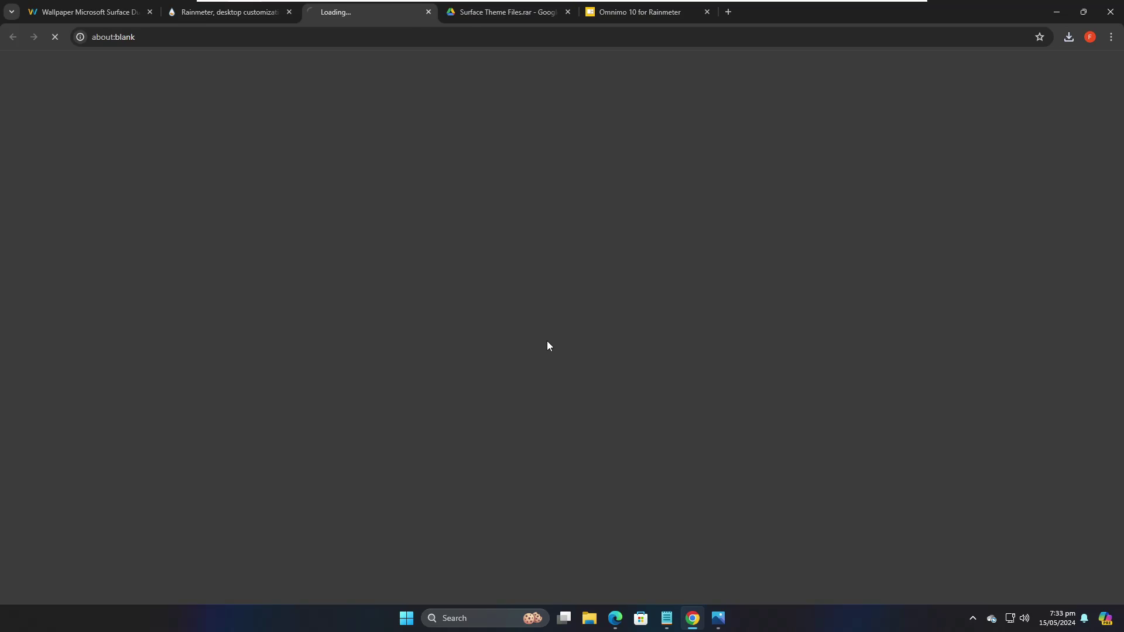
left_click(1069, 38)
left_click(954, 94)
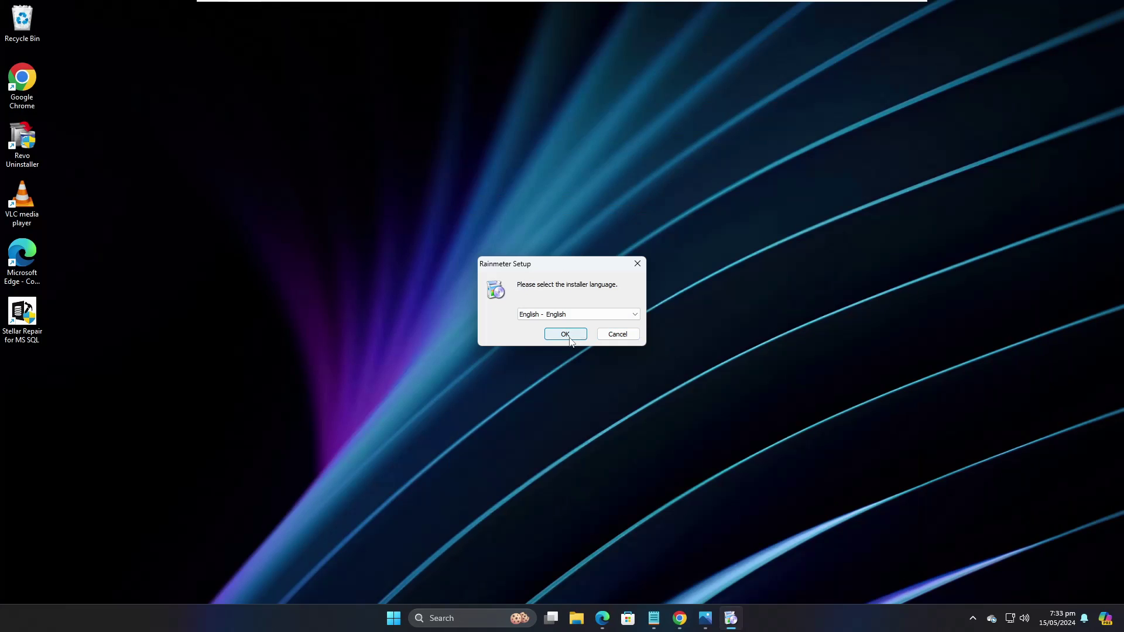
left_click(565, 334)
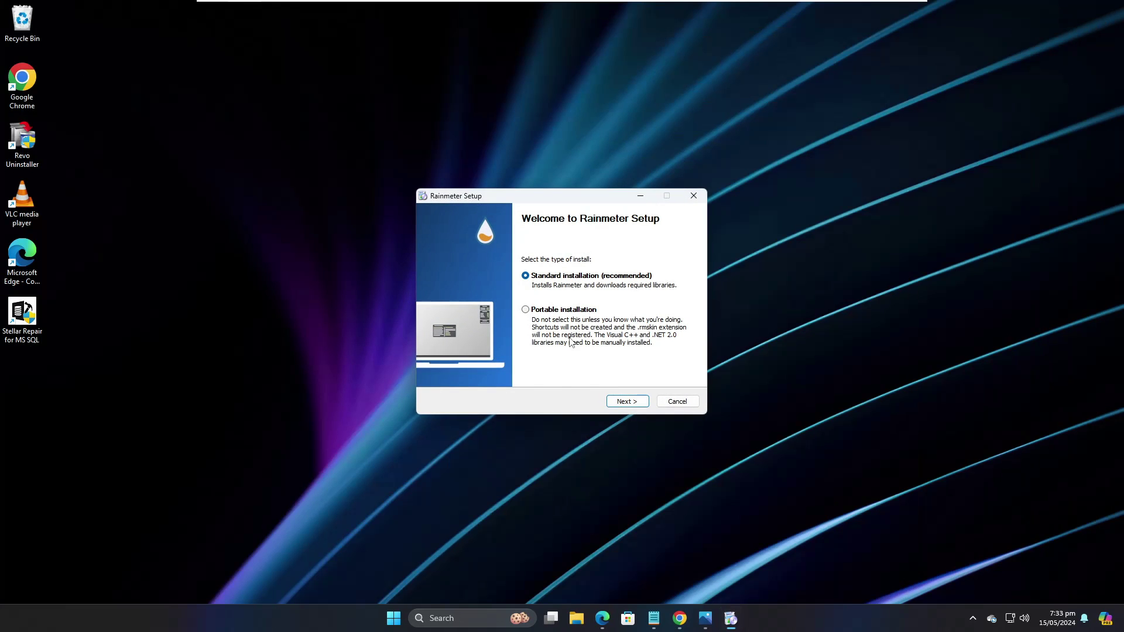
Install Rainmeter to Program Files using Standard installation, approve the UAC prompt, and finish with Rainmeter running.
left_click(624, 402)
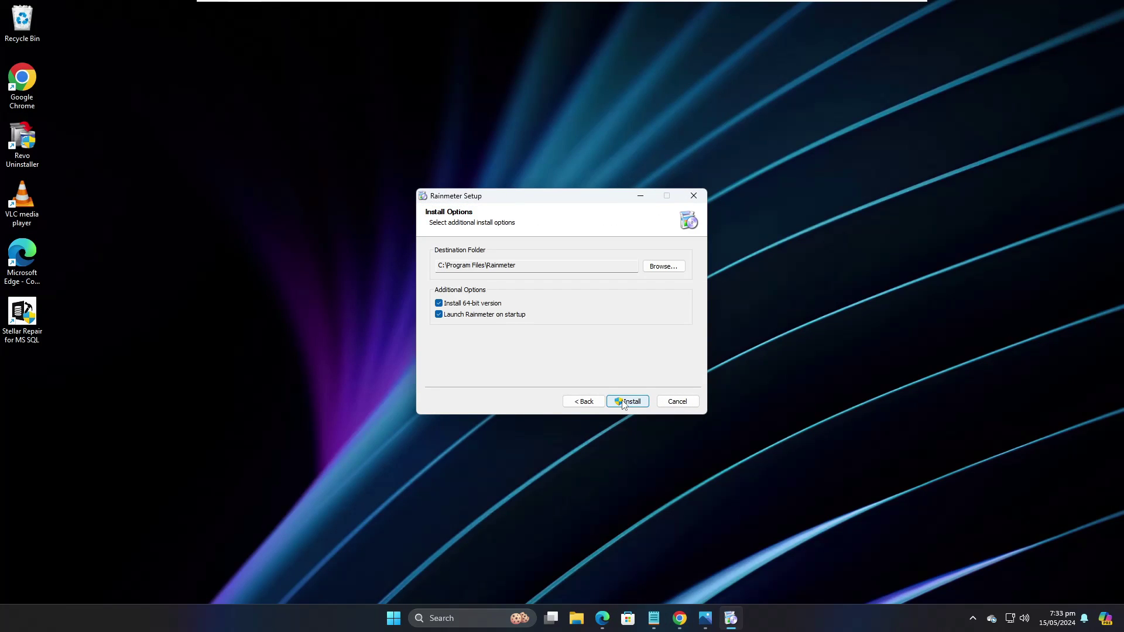
left_click(624, 403)
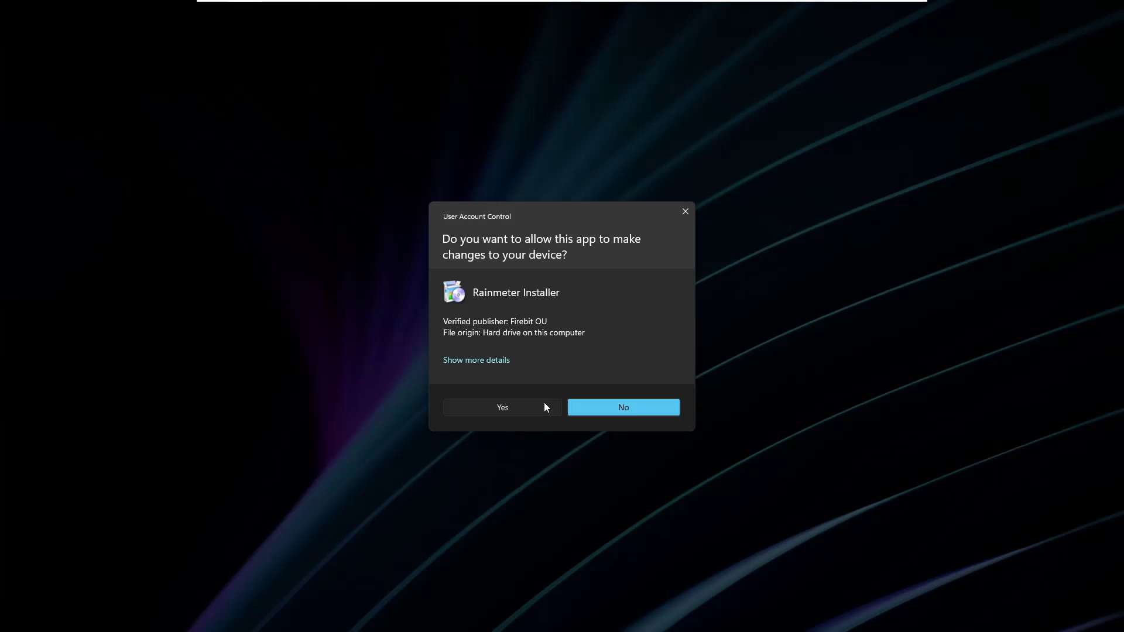
left_click(544, 404)
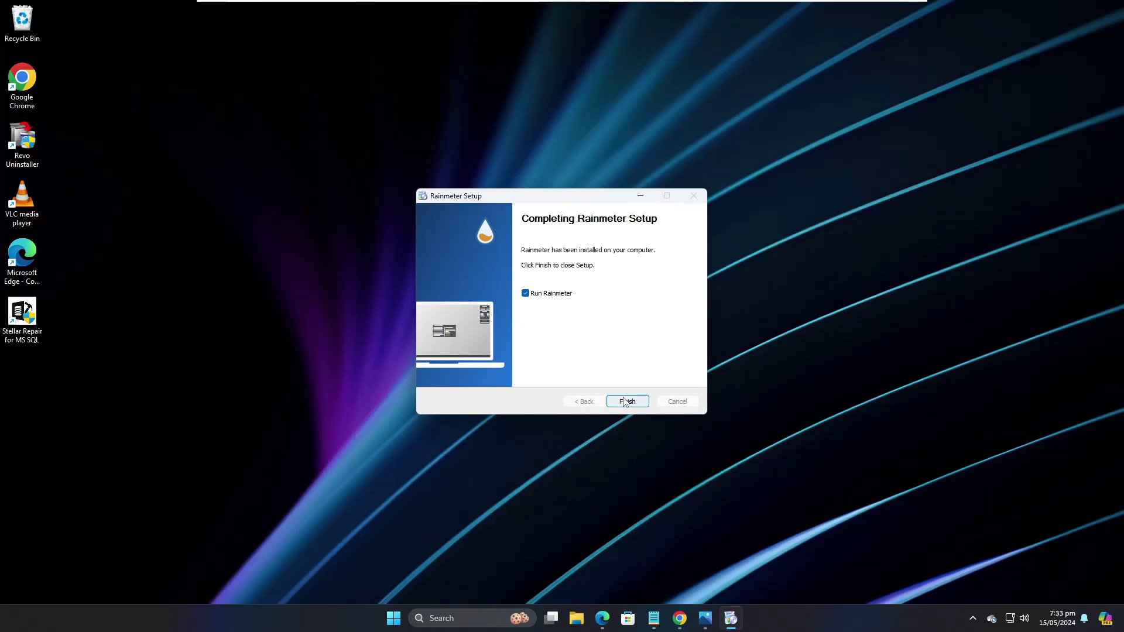
left_click(623, 397)
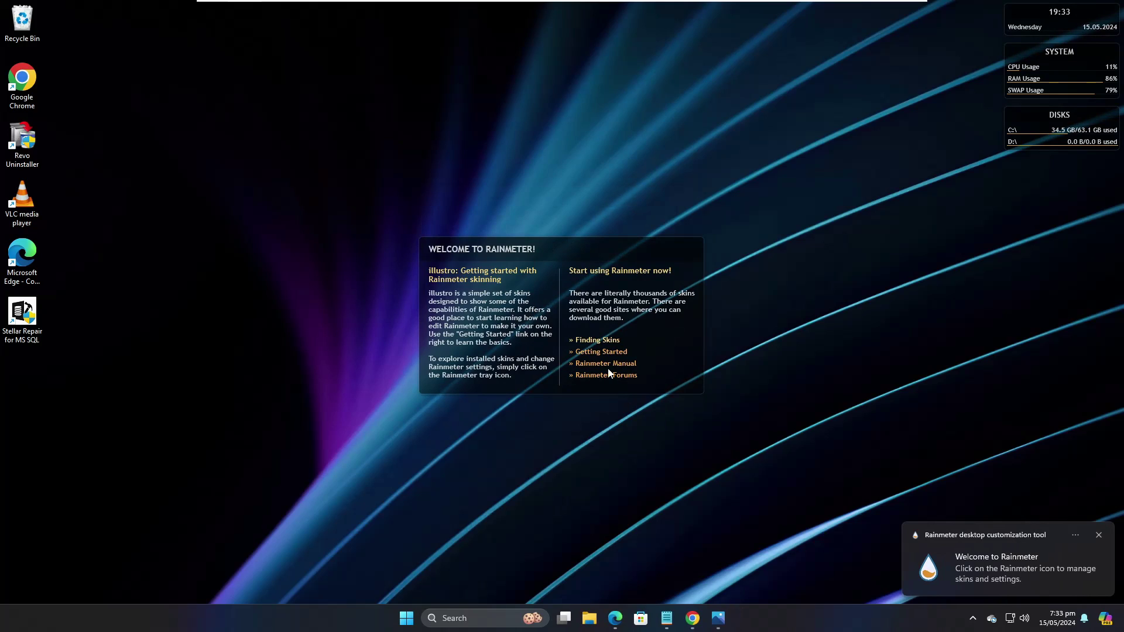
Unload the illustro Welcome, Disks and System skins from the desktop.
right_click(613, 252)
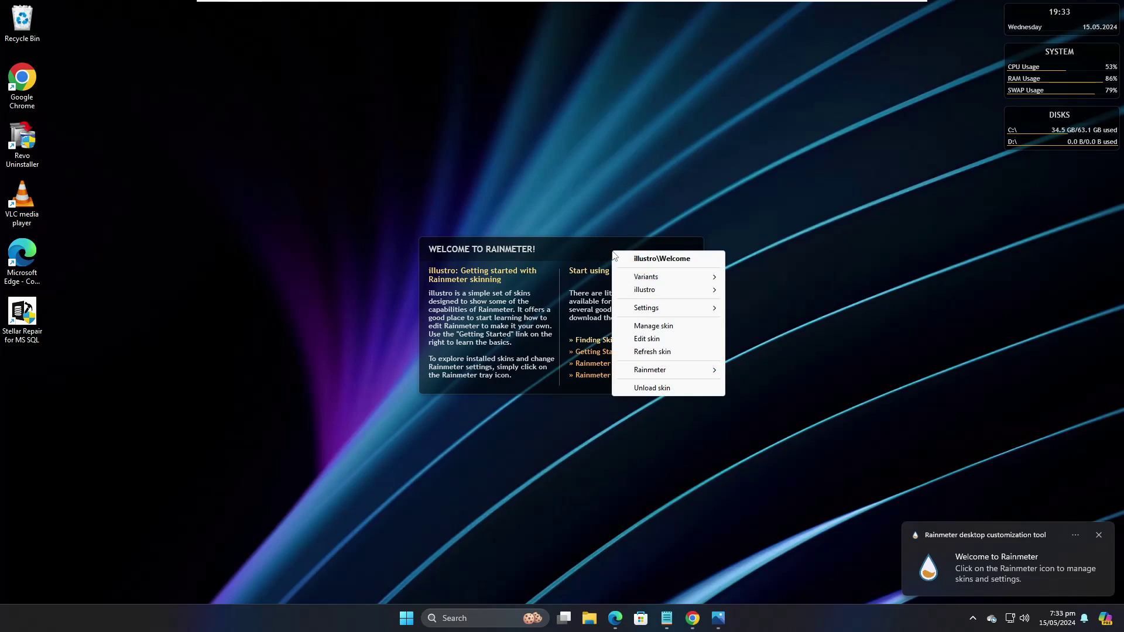
left_click(657, 388)
right_click(1021, 110)
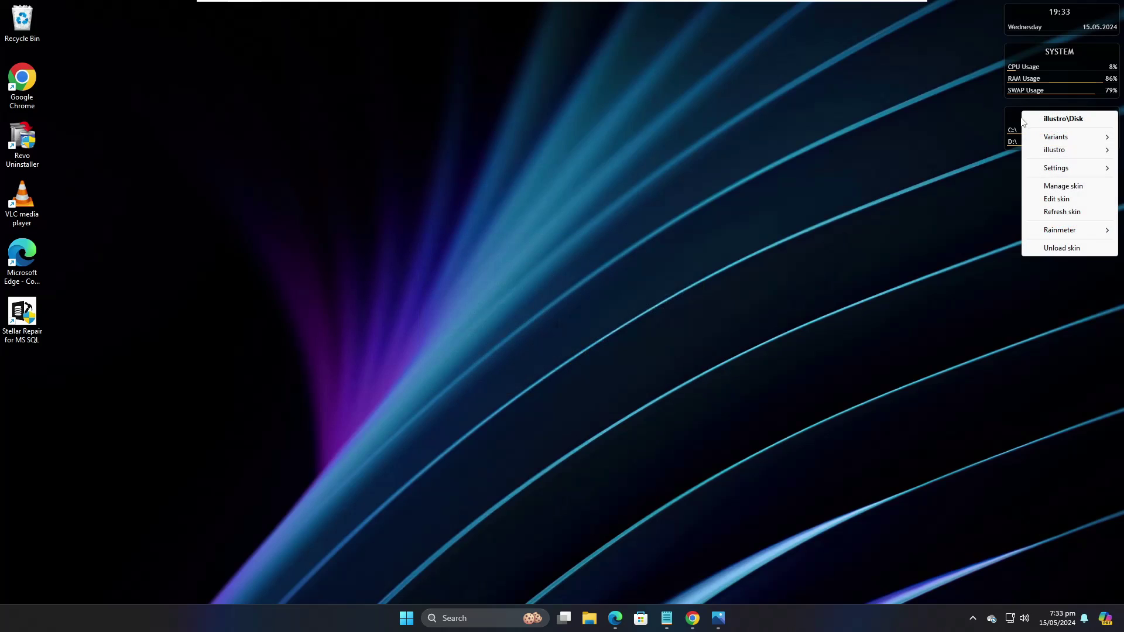
left_click(1038, 246)
right_click(1021, 62)
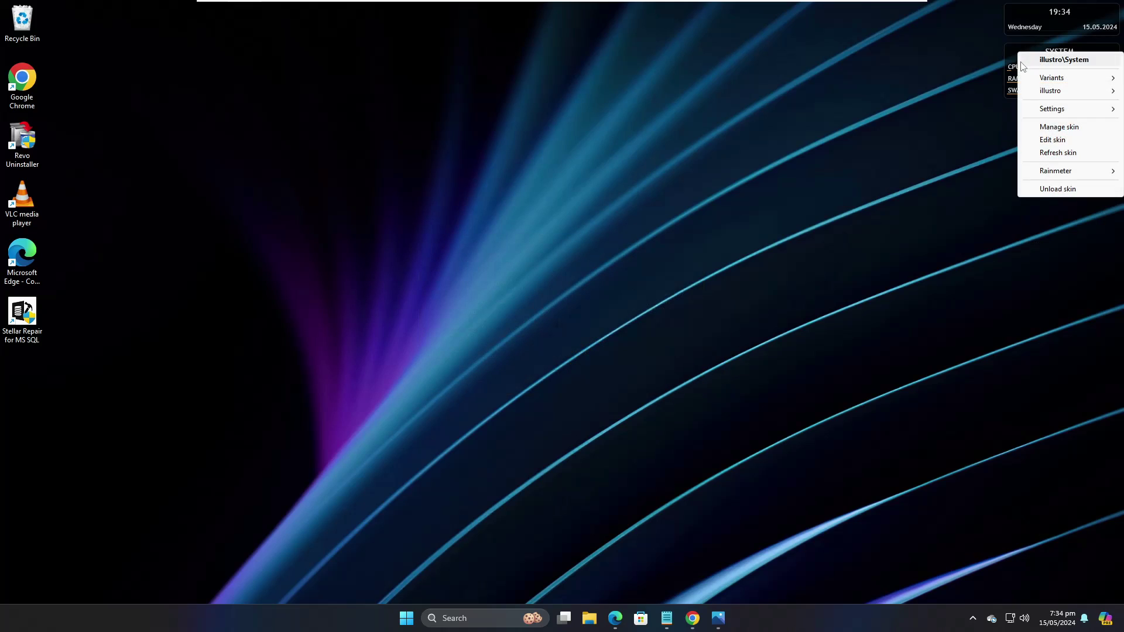
left_click(1039, 190)
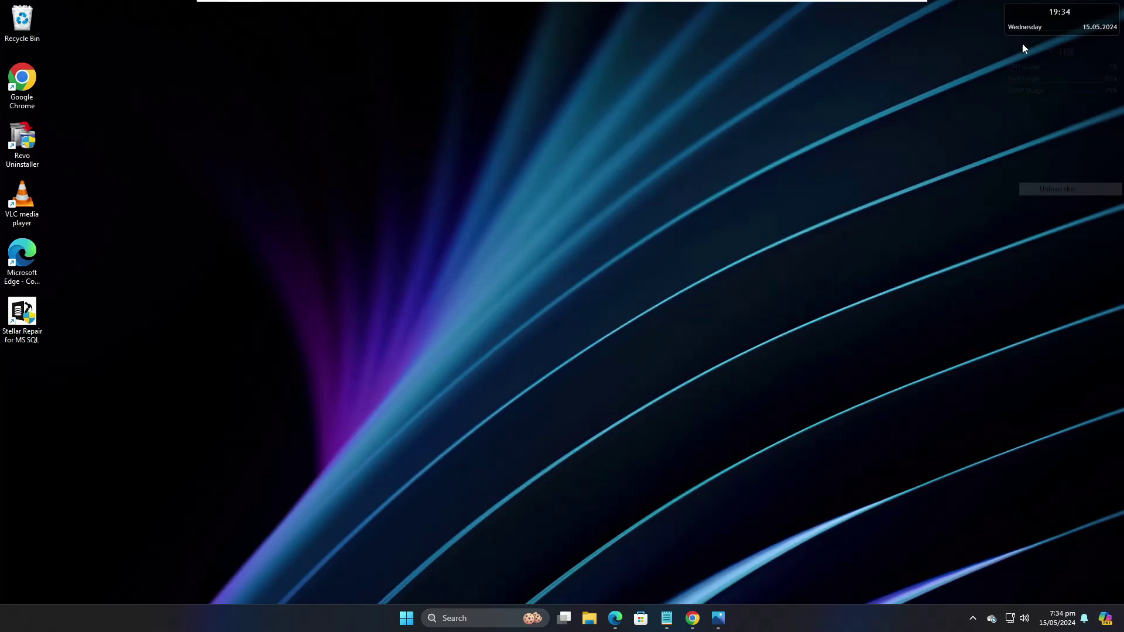
Download Surface Theme Files.rar from Google Drive and show it in its folder.
left_click(693, 619)
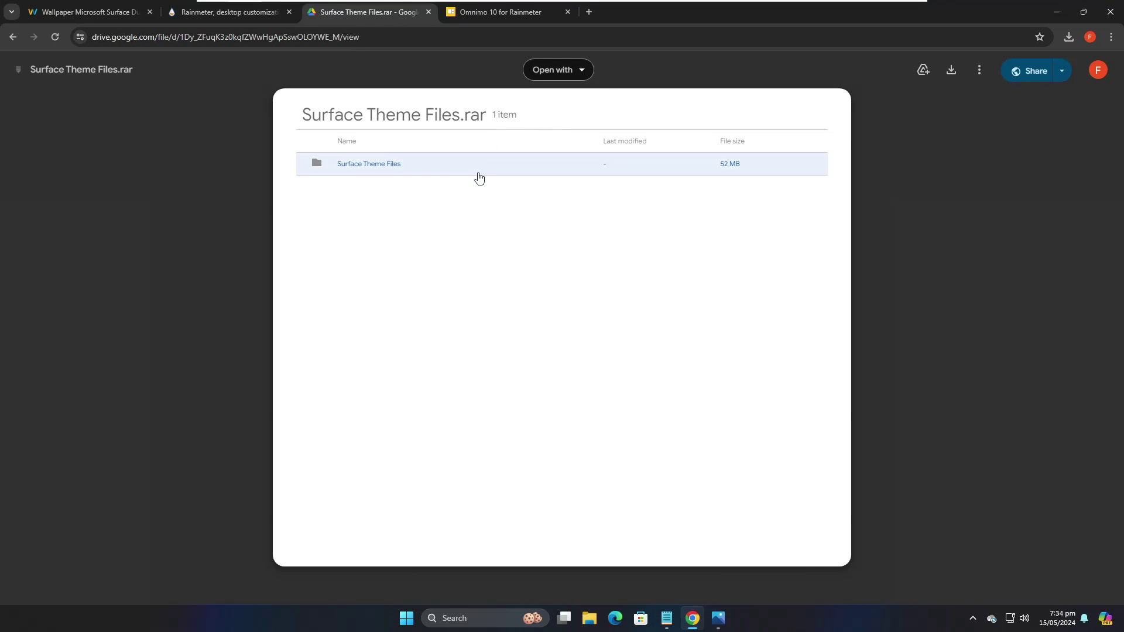
left_click(952, 70)
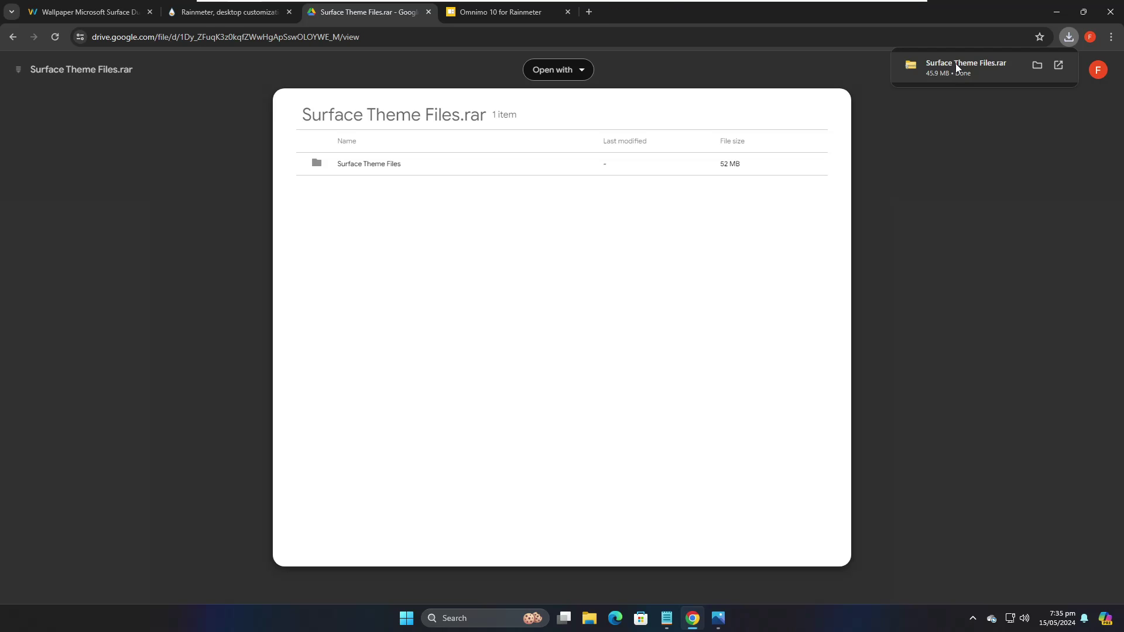
left_click(1036, 65)
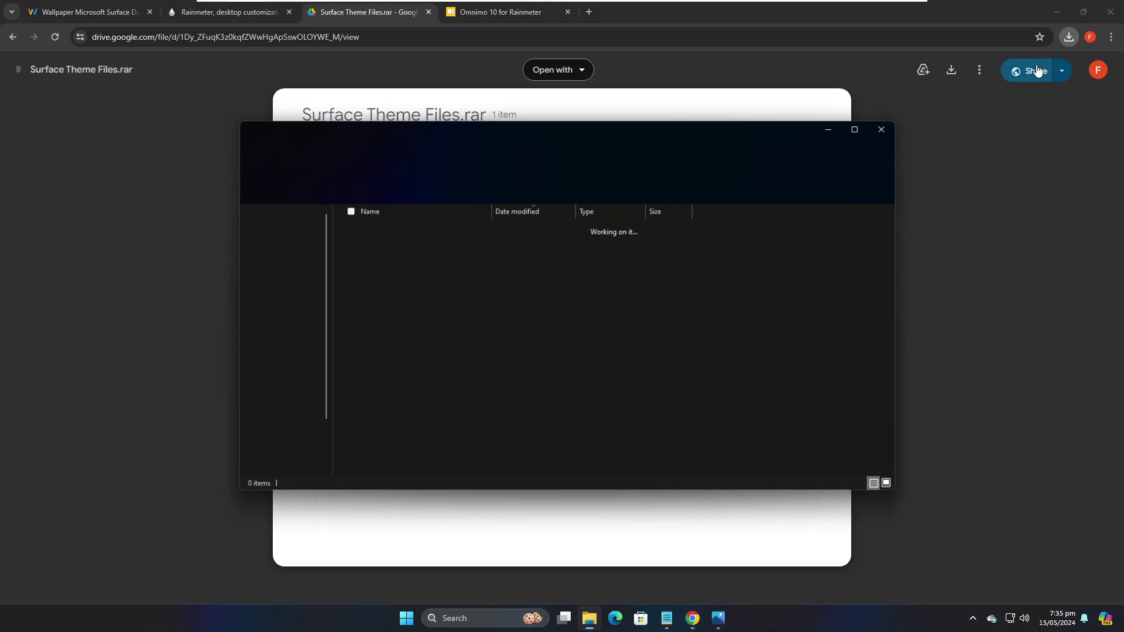
Extract Surface Theme Files.rar and open the inner Surface Theme Files folder.
right_click(449, 244)
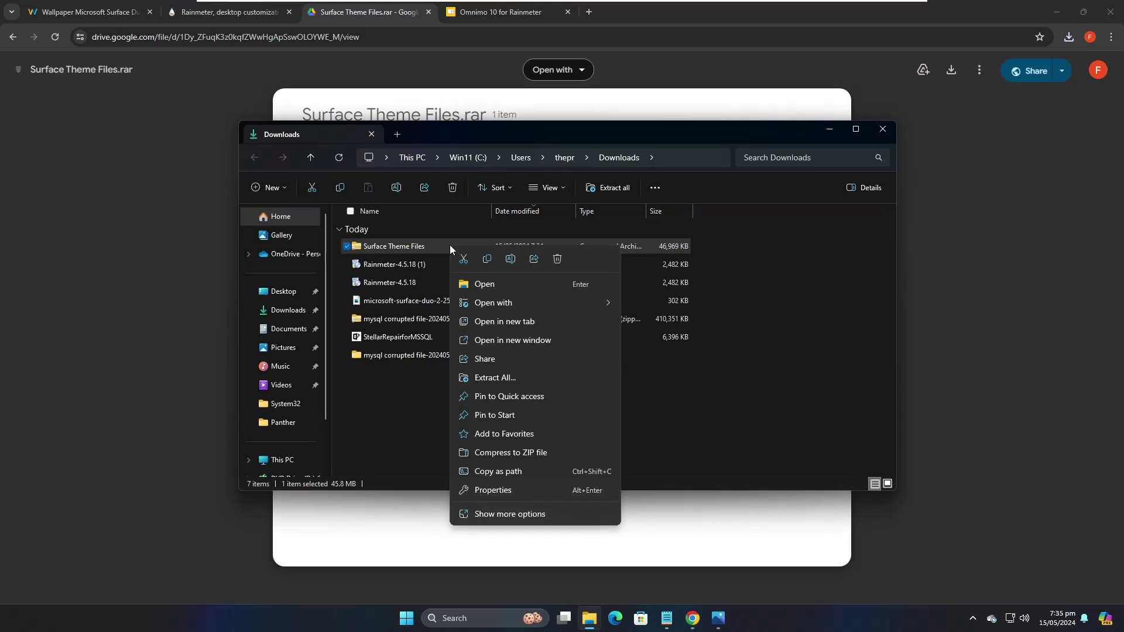
left_click(498, 378)
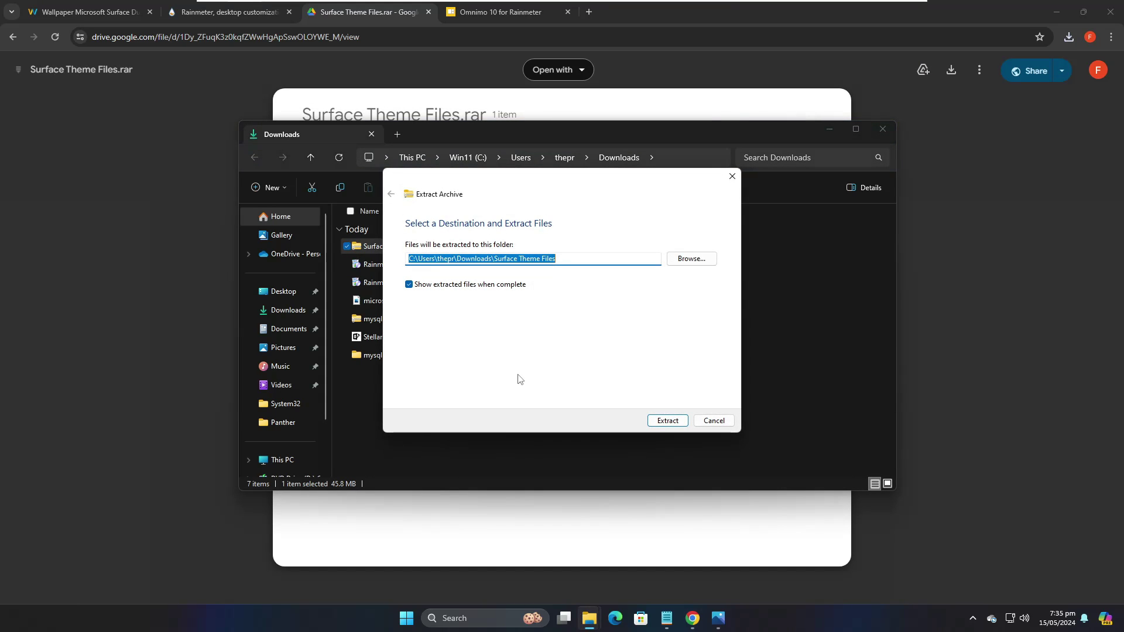
left_click(667, 421)
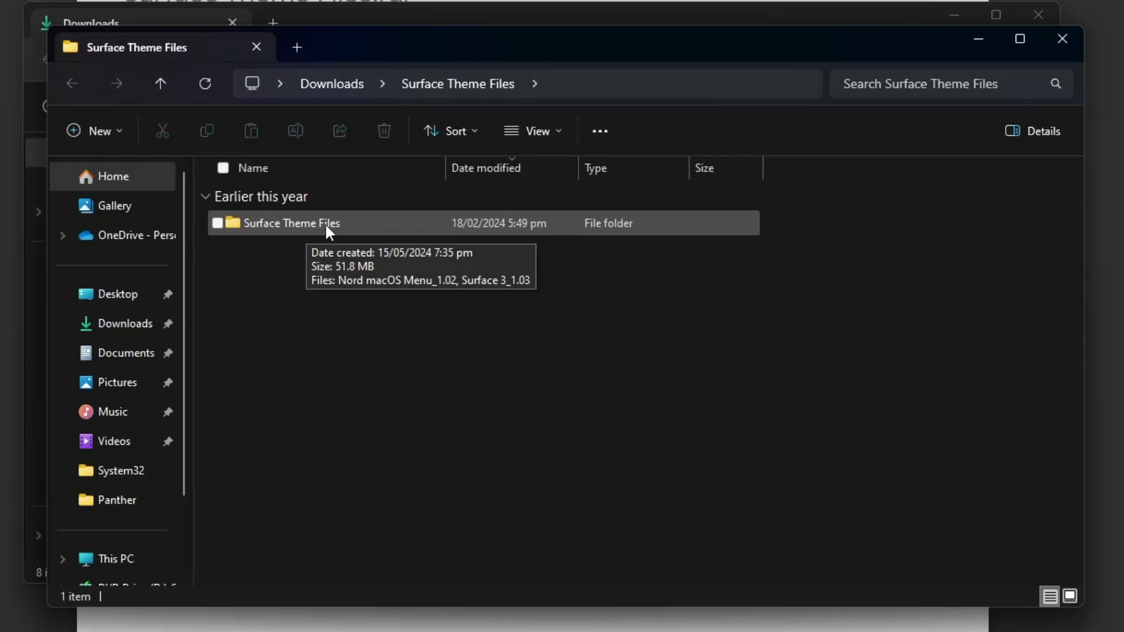
double_click(326, 227)
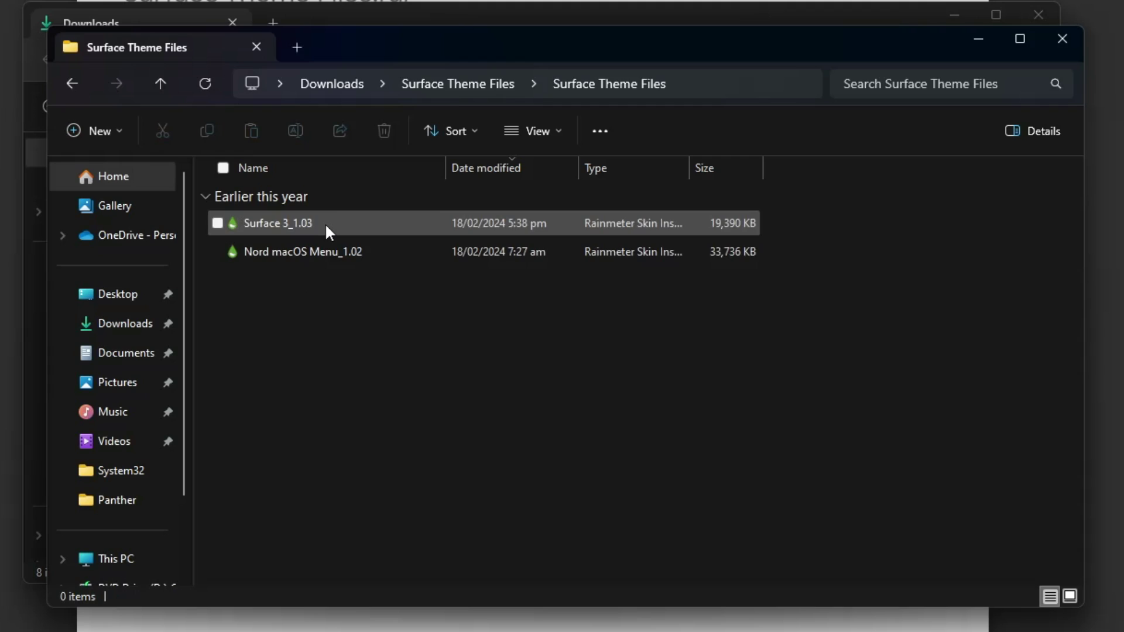
Install the Surface 3_1.03 and Nord macOS Menu_1.02 skin packages with Rainmeter Skin Installer.
double_click(289, 226)
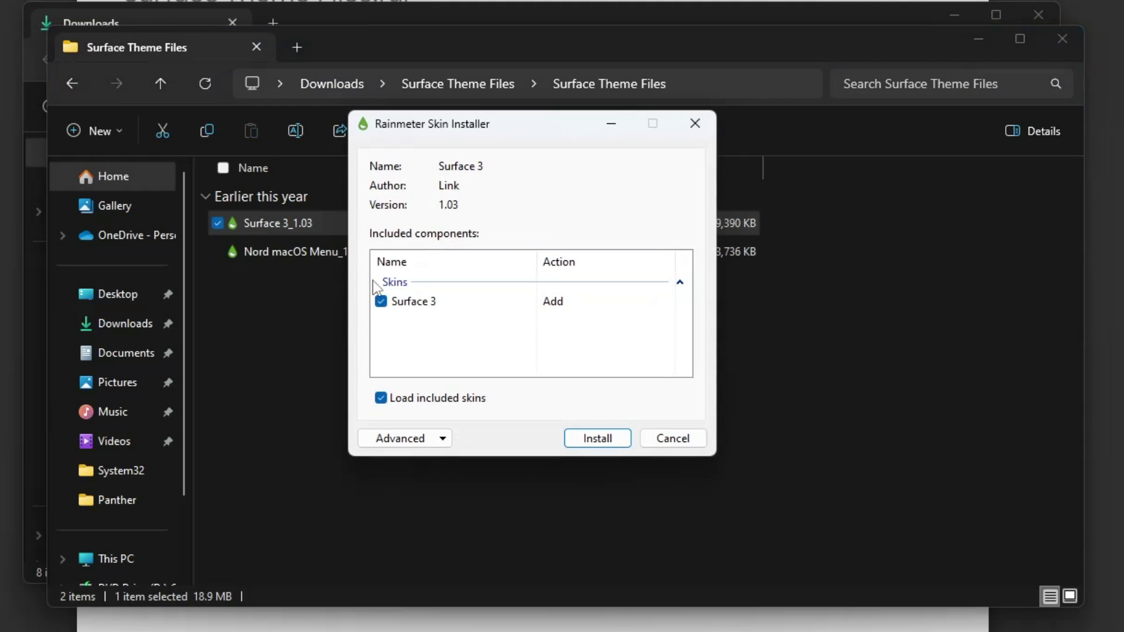
left_click(605, 442)
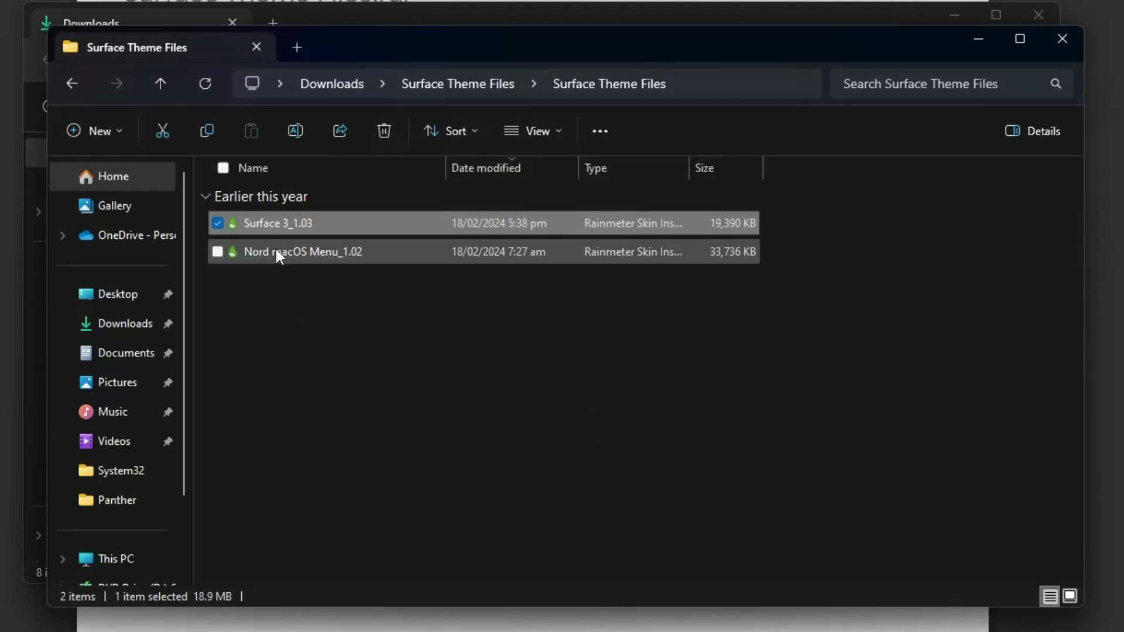
double_click(275, 247)
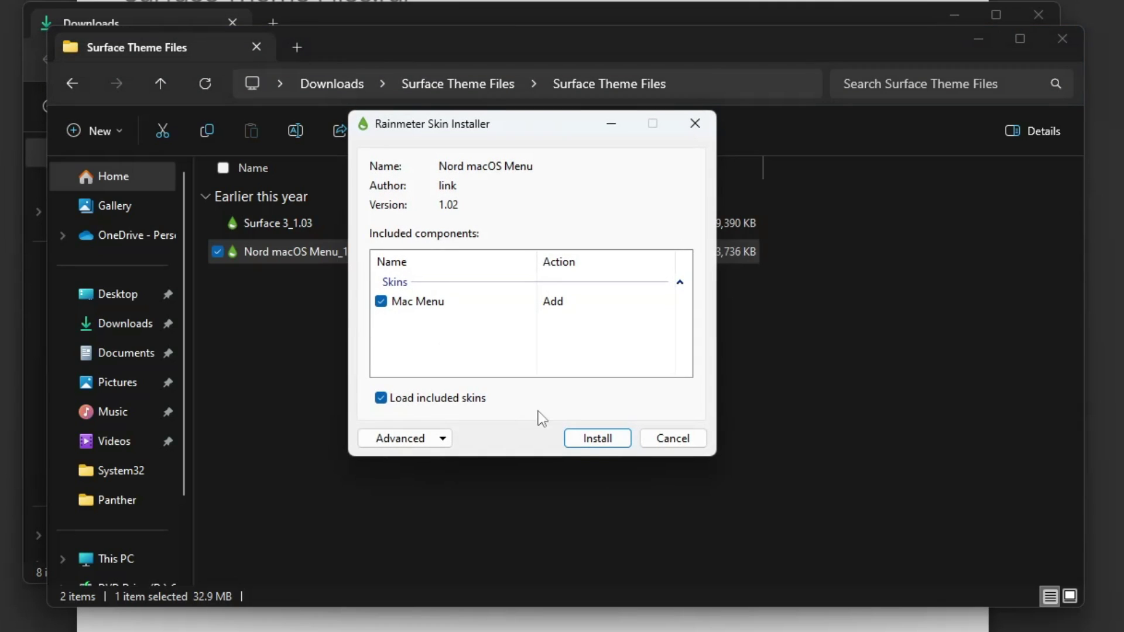
left_click(600, 443)
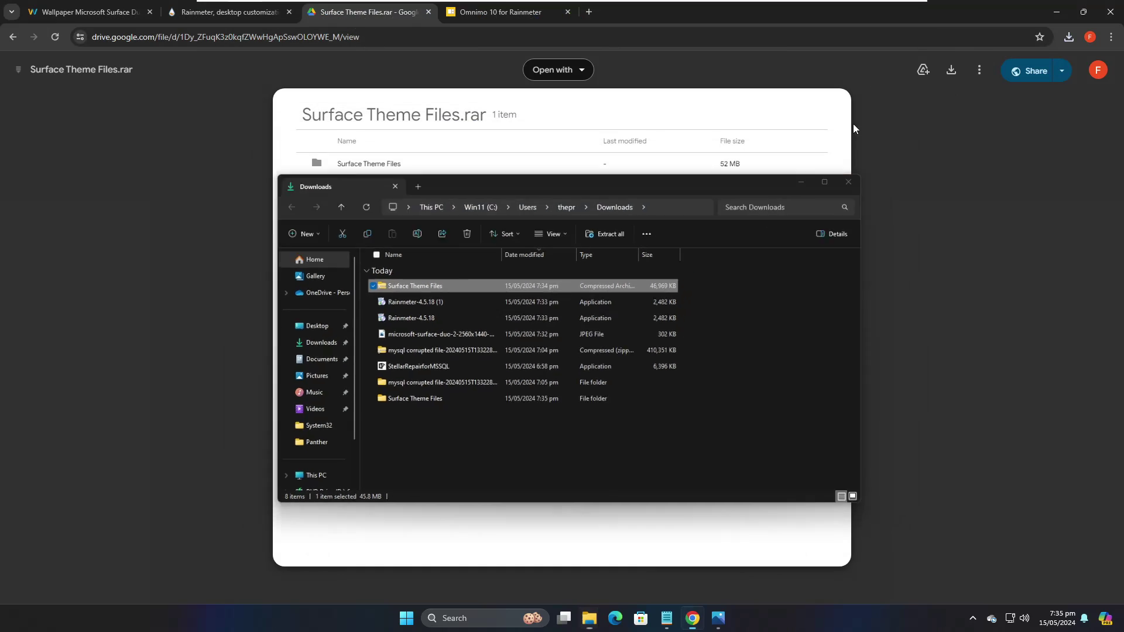
Minimize Chrome and turn off Show desktop icons from the desktop View menu.
left_click(854, 128)
left_click(1056, 12)
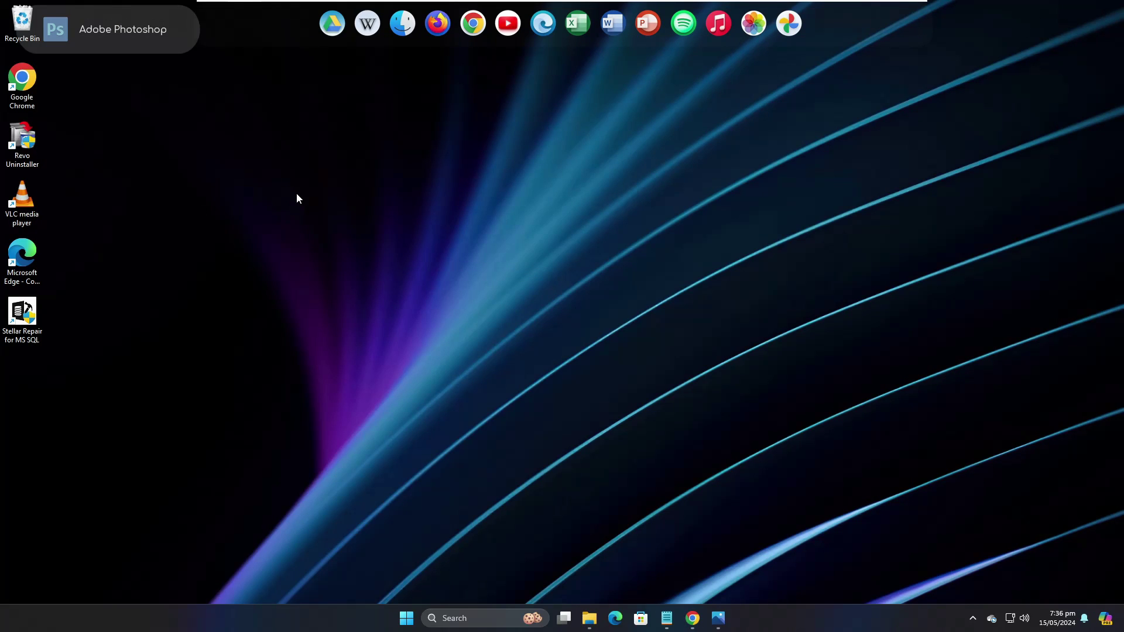
right_click(448, 223)
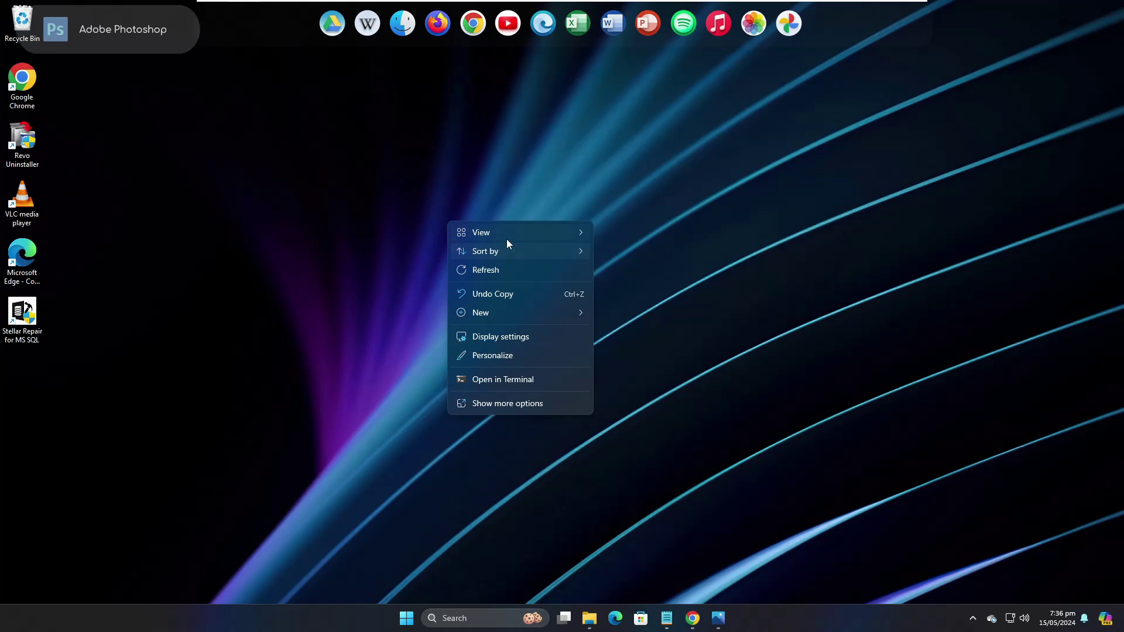
mouse_move(507, 238)
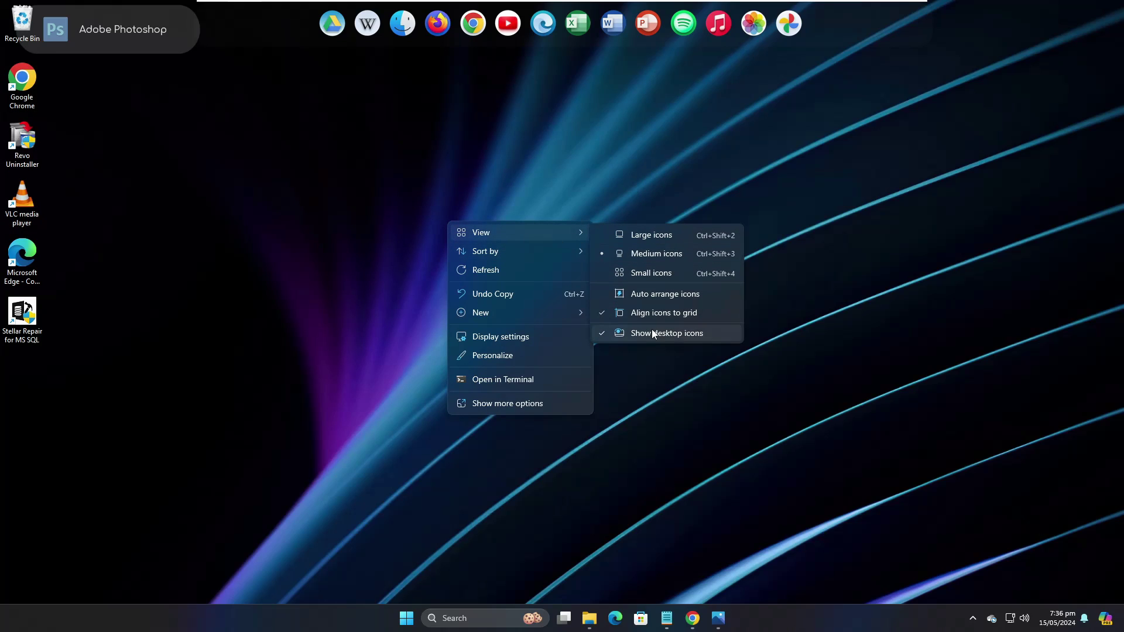
left_click(650, 331)
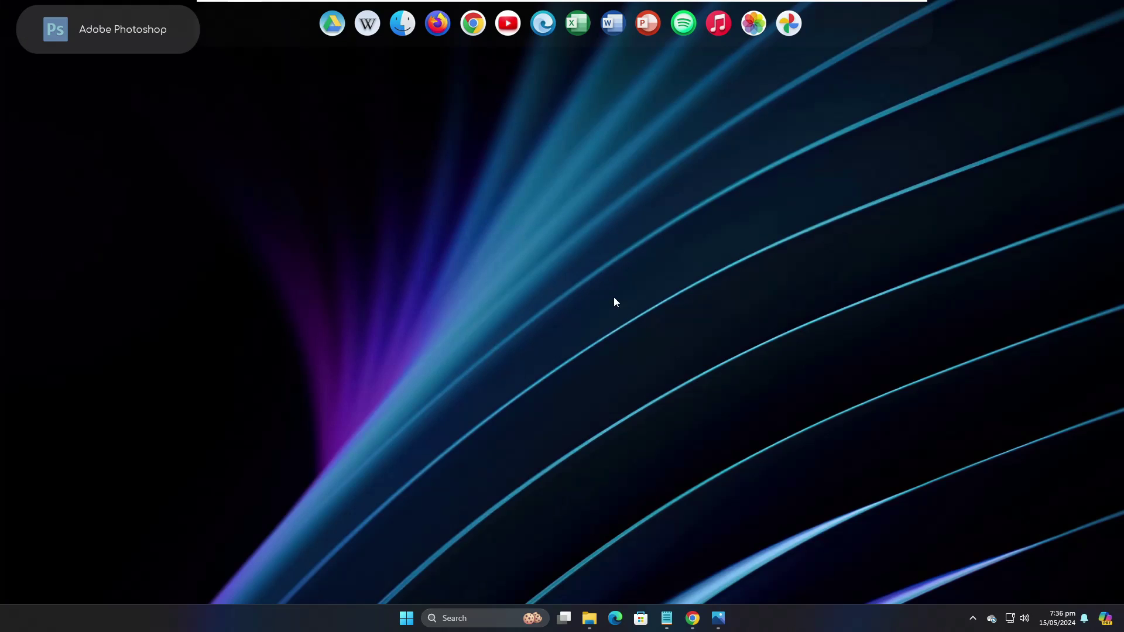
Place the Photoshop widget at upper right and the dock above the taskbar, then open Rainmeter's manager.
left_click_drag(179, 29, 1060, 157)
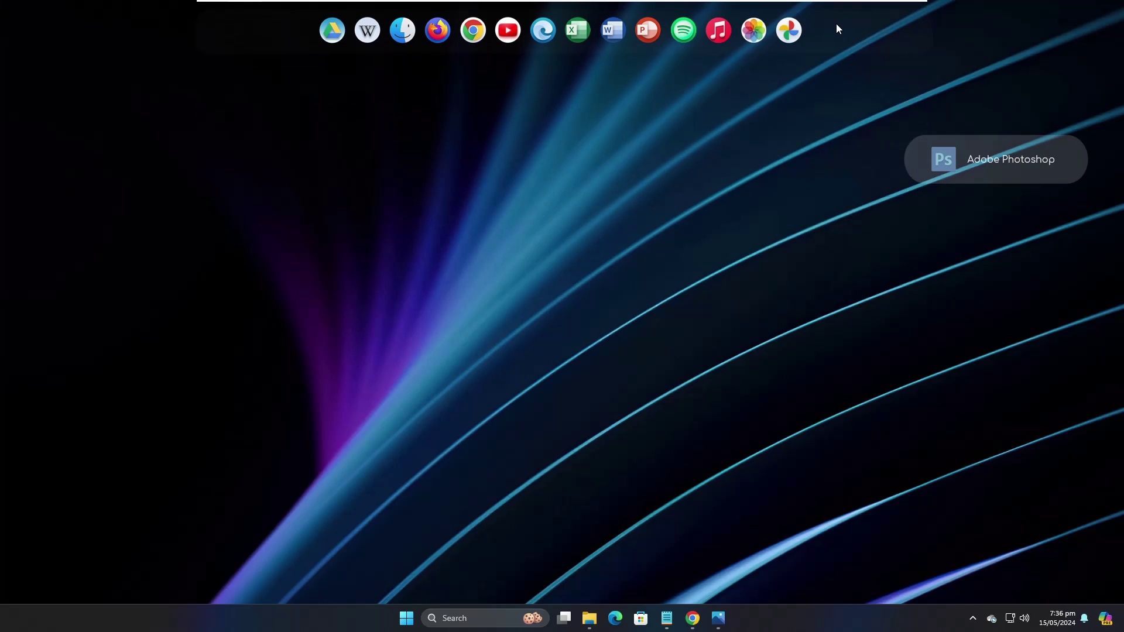
left_click_drag(836, 26, 817, 575)
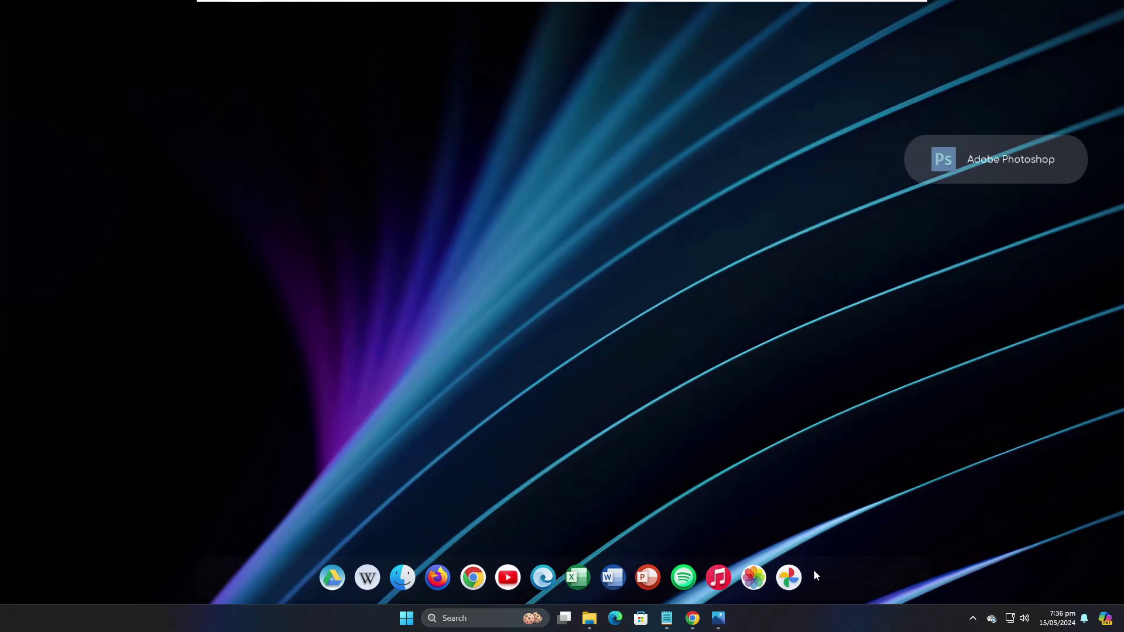
left_click(972, 619)
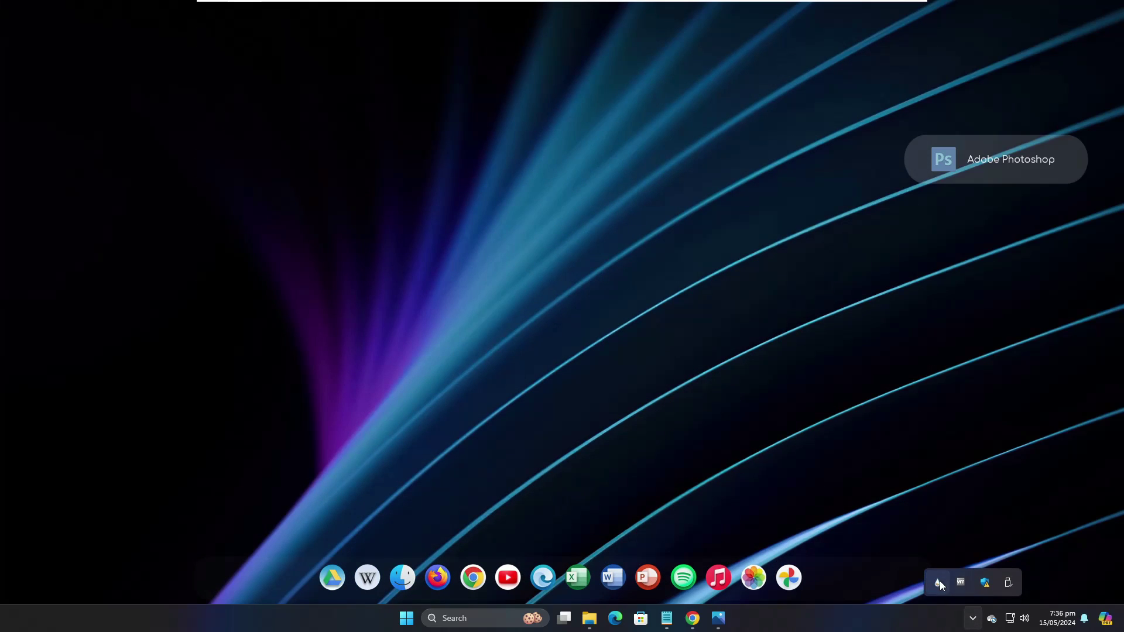
double_click(937, 584)
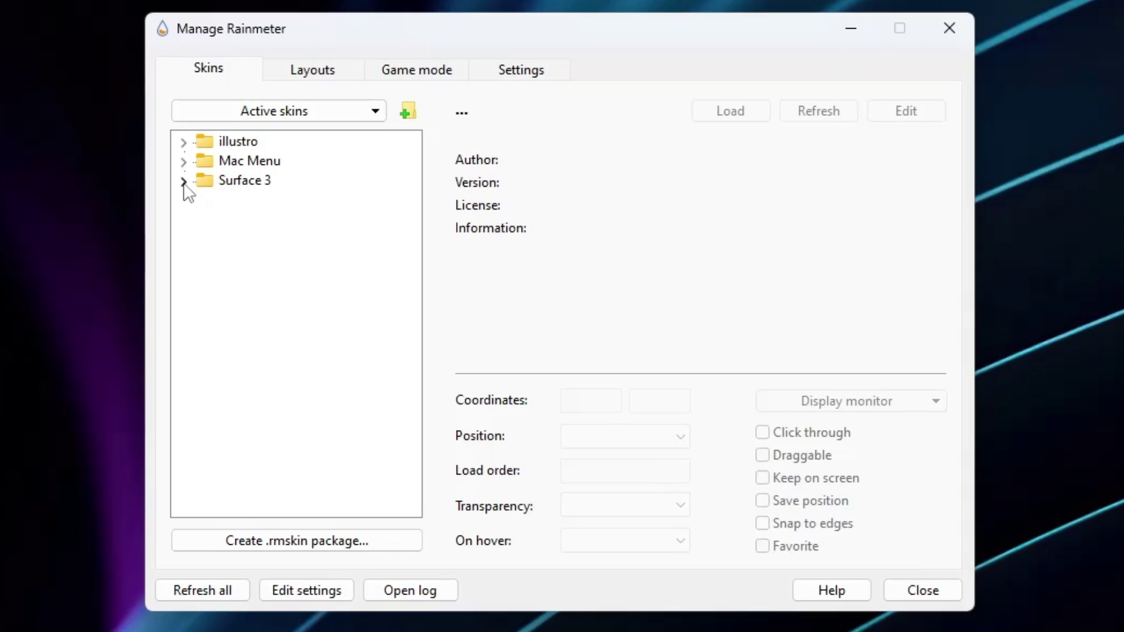
Load the Surface 3 Google widget and move it down the right side.
left_click(260, 186)
double_click(259, 186)
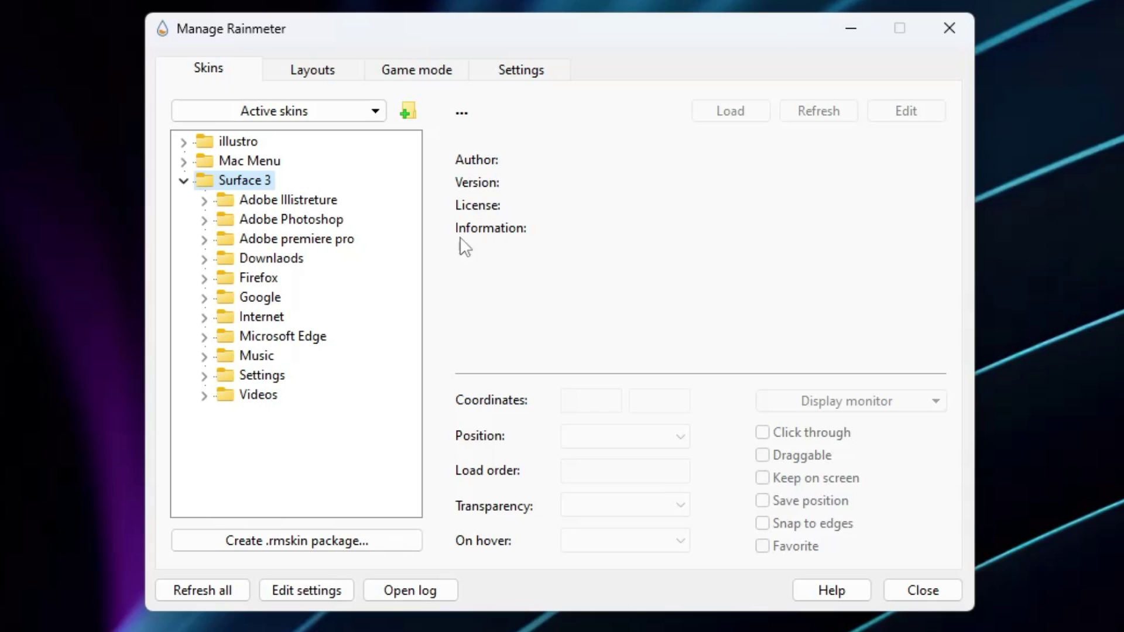
double_click(262, 298)
double_click(251, 300)
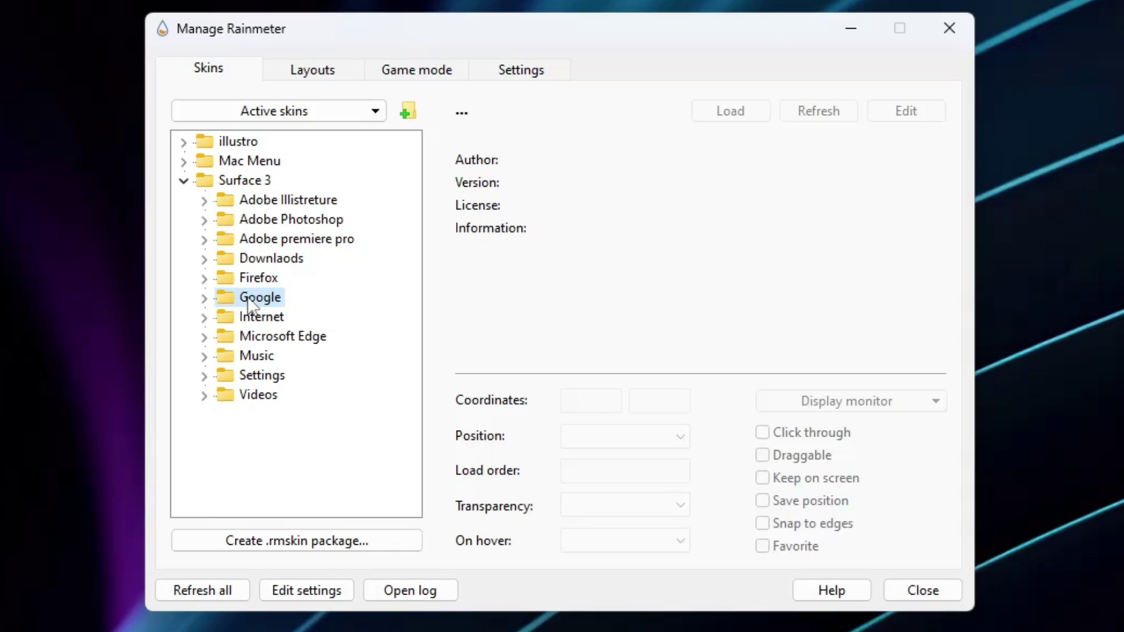
double_click(247, 298)
left_click(275, 316)
left_click(730, 111)
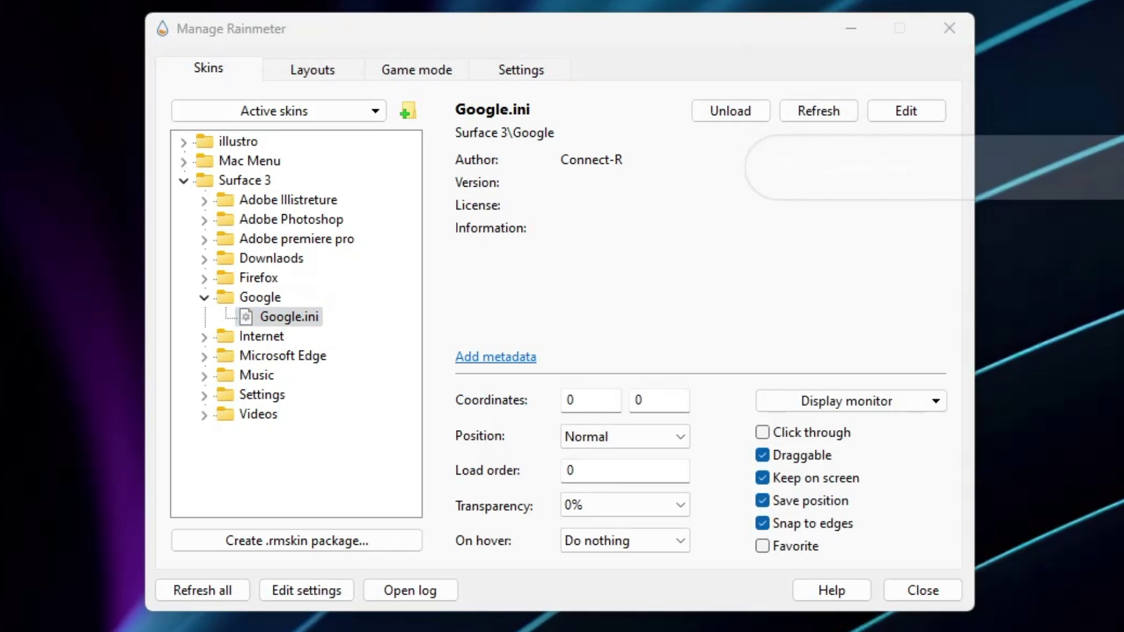
left_click_drag(1069, 177, 1069, 201)
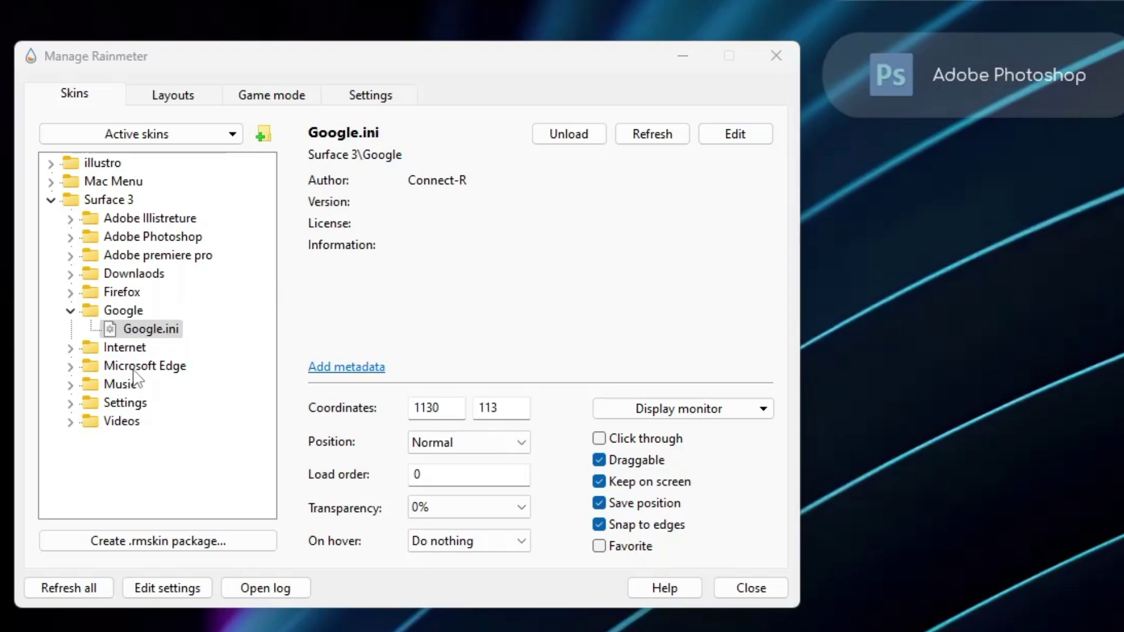
Load the Surface 3 Microsoft Edge widget and place it beneath Photoshop.
double_click(134, 369)
left_click(160, 386)
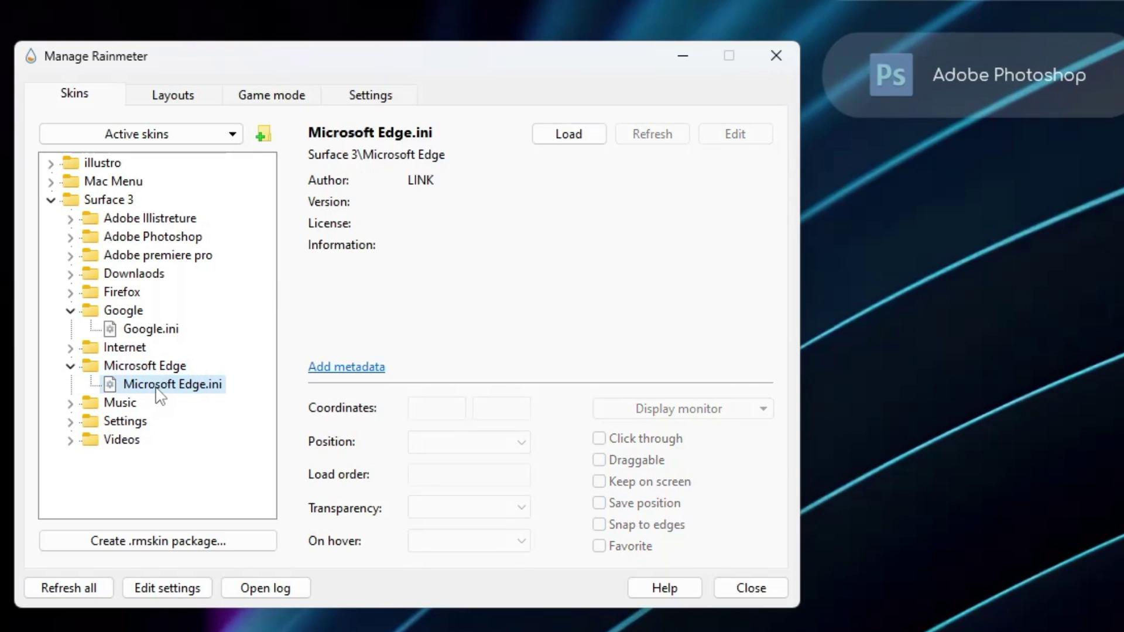
left_click(568, 136)
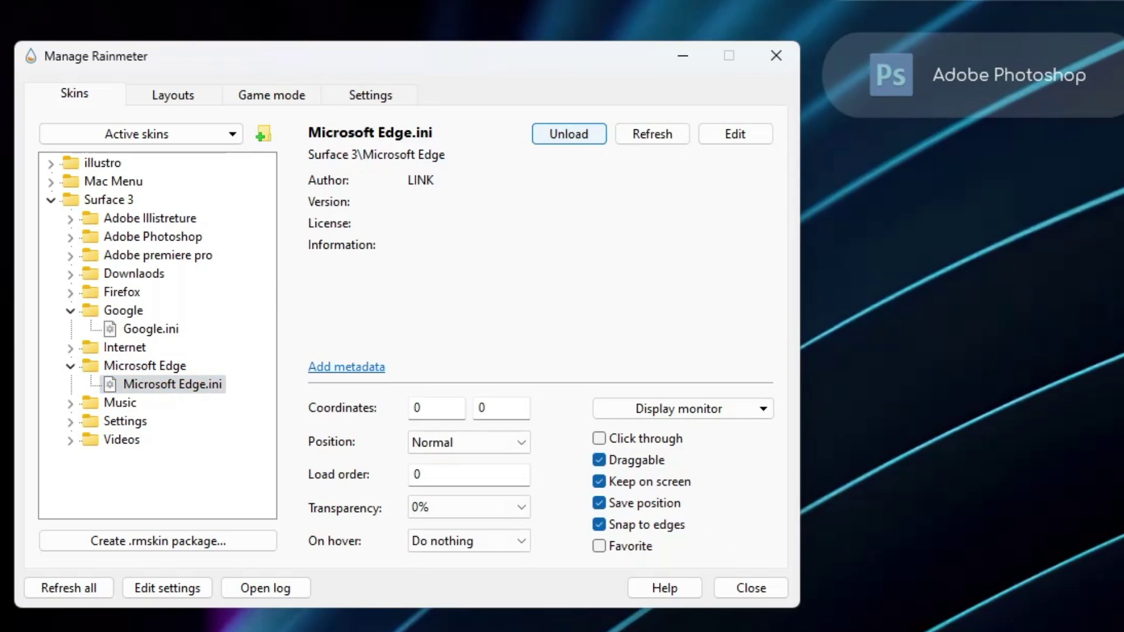
left_click_drag(1077, 220, 1021, 191)
Load the Surface 3 Music and Settings widgets, lining Settings up under Music.
double_click(120, 403)
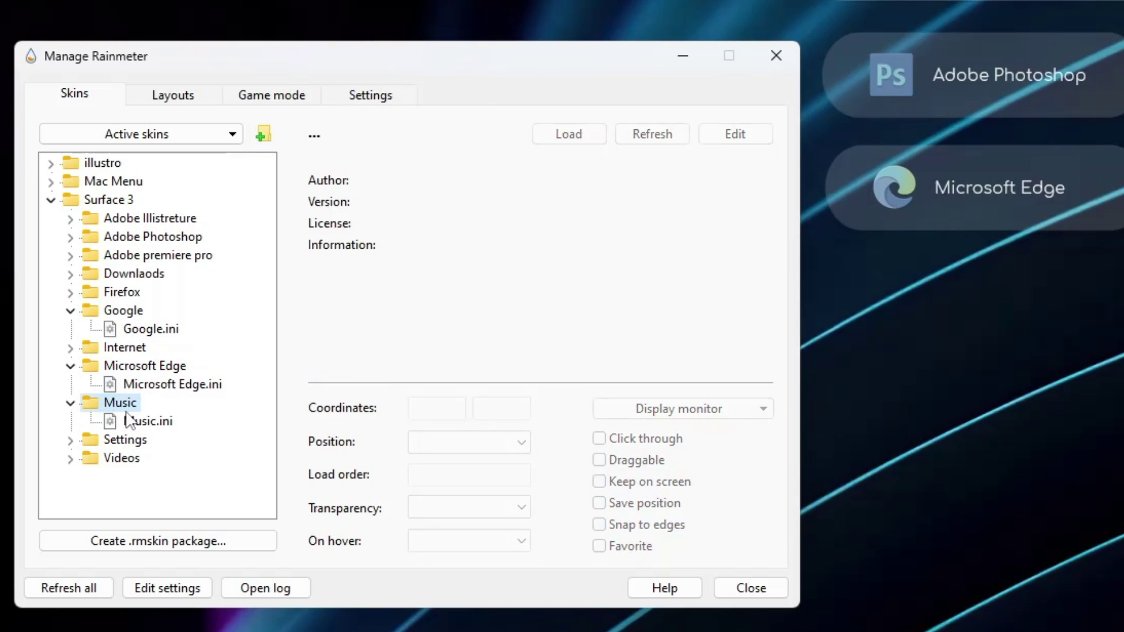
left_click(147, 422)
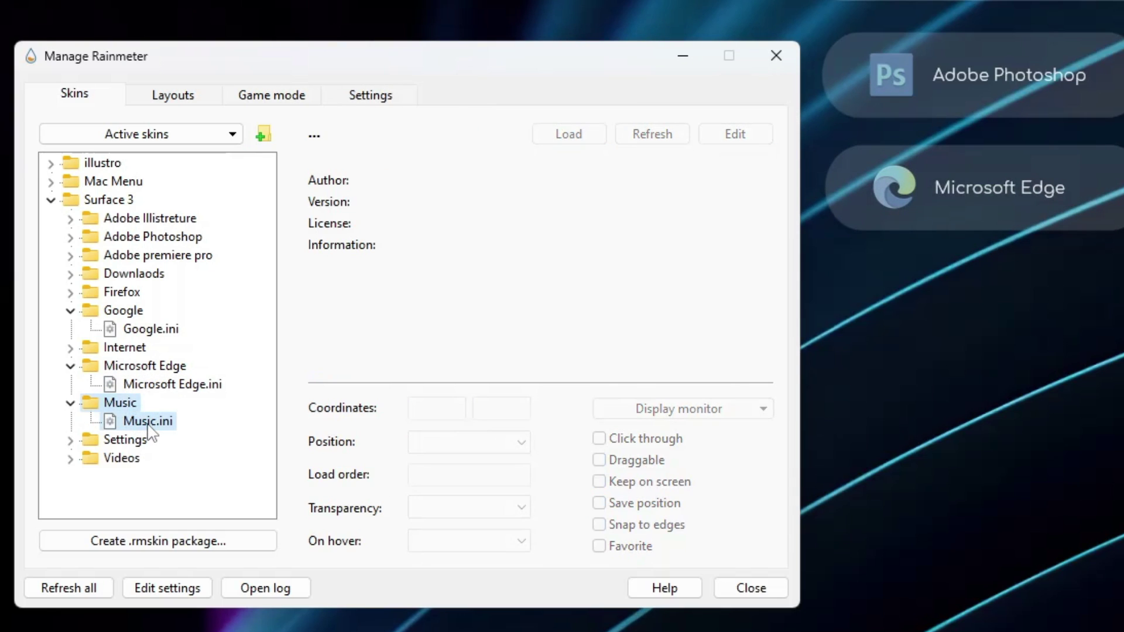
left_click(573, 134)
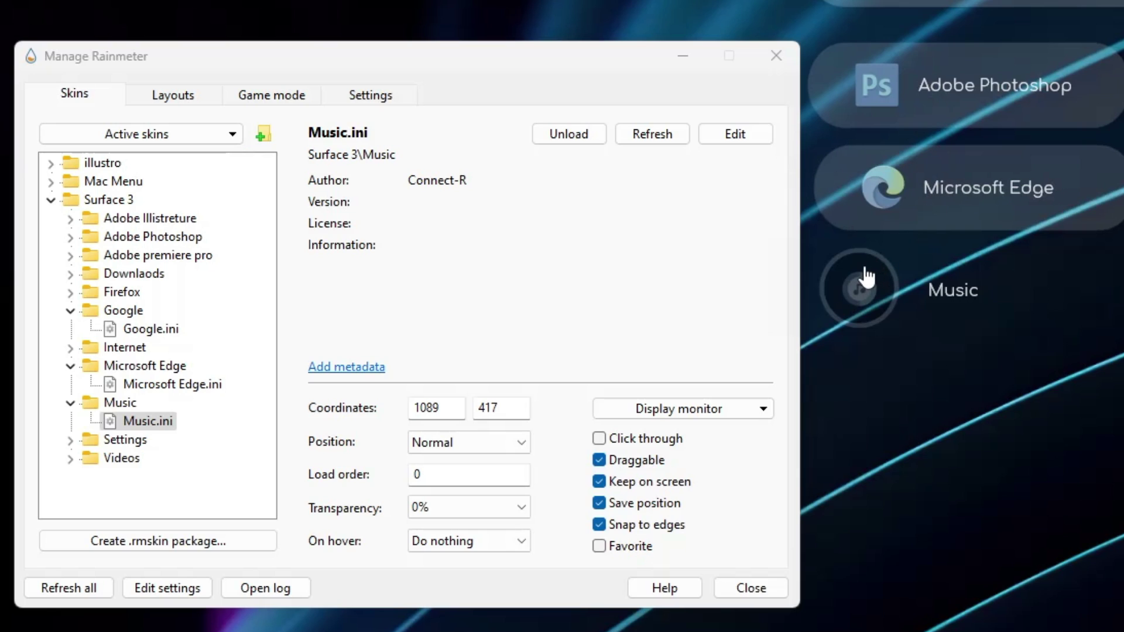
double_click(91, 439)
left_click(152, 459)
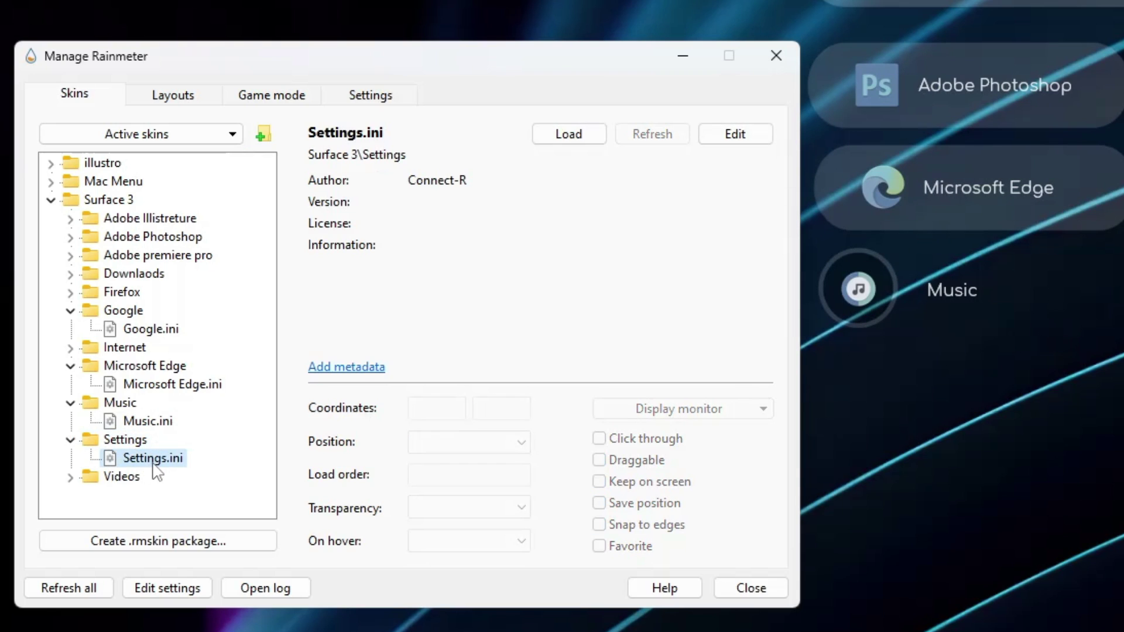
left_click(571, 135)
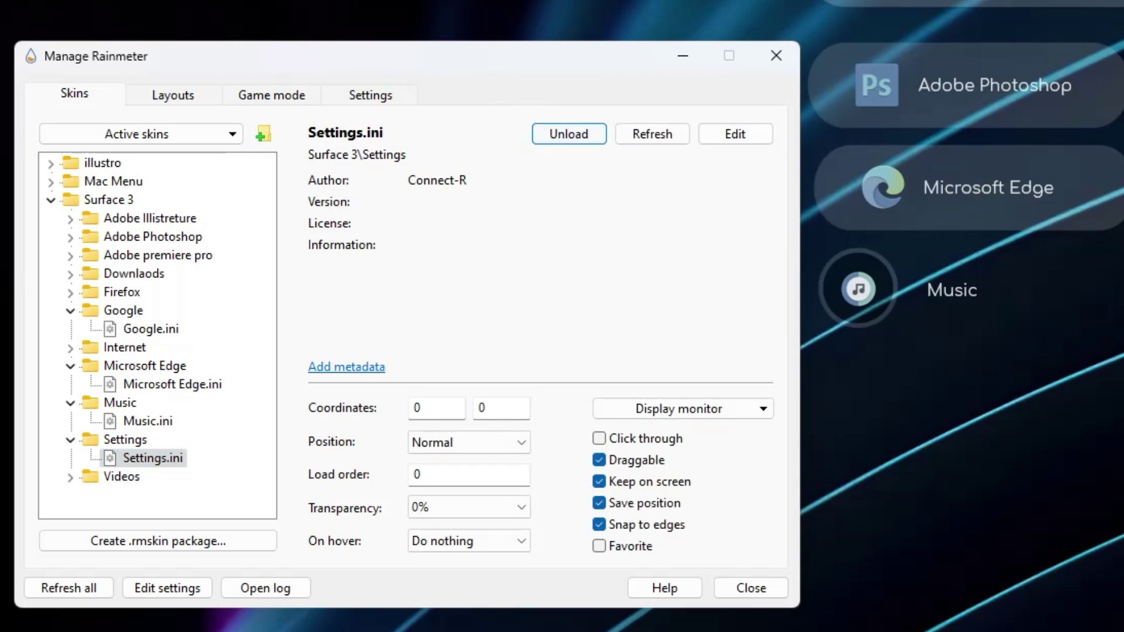
left_click_drag(894, 385, 873, 384)
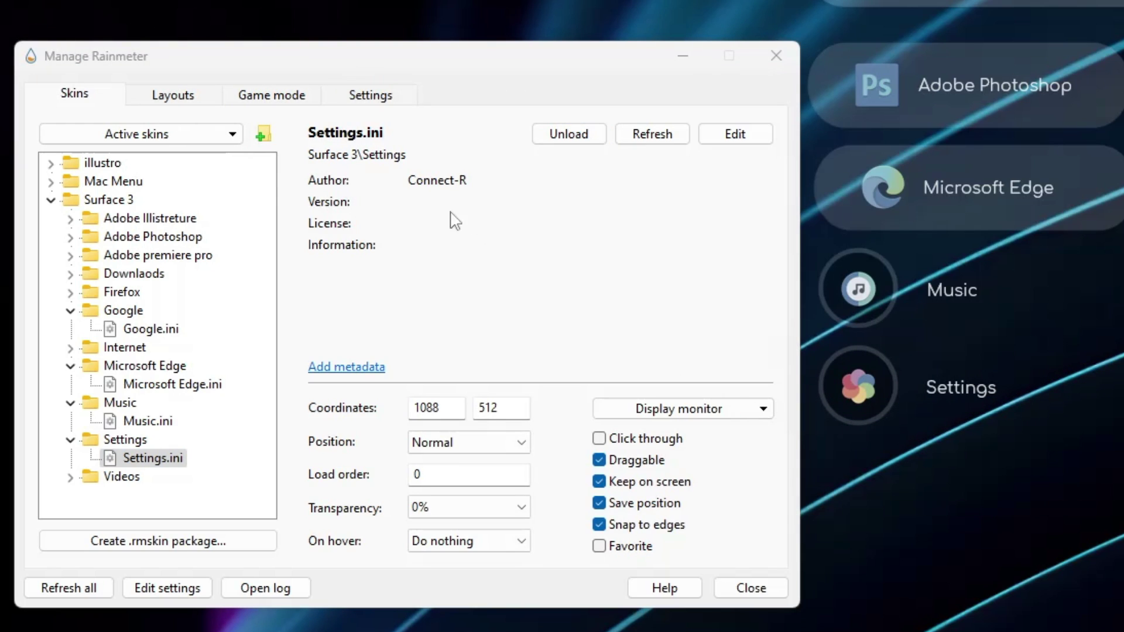
Close the skin manager and download the full Omnimo 10 ZIP (19 MB) from omnimo.info.
left_click(743, 590)
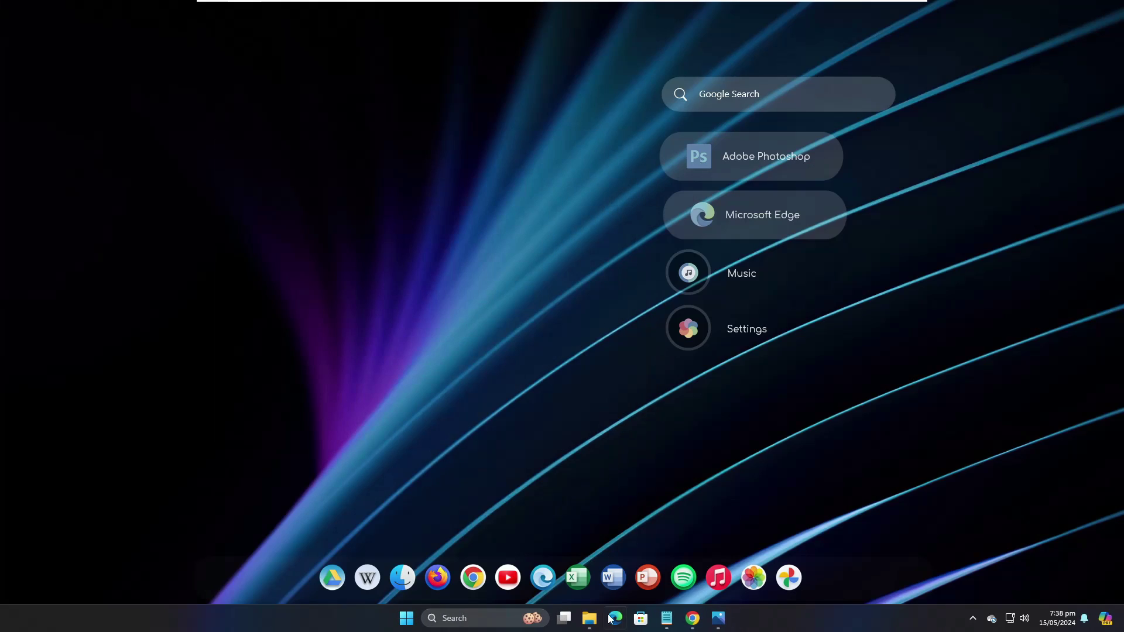
left_click(693, 620)
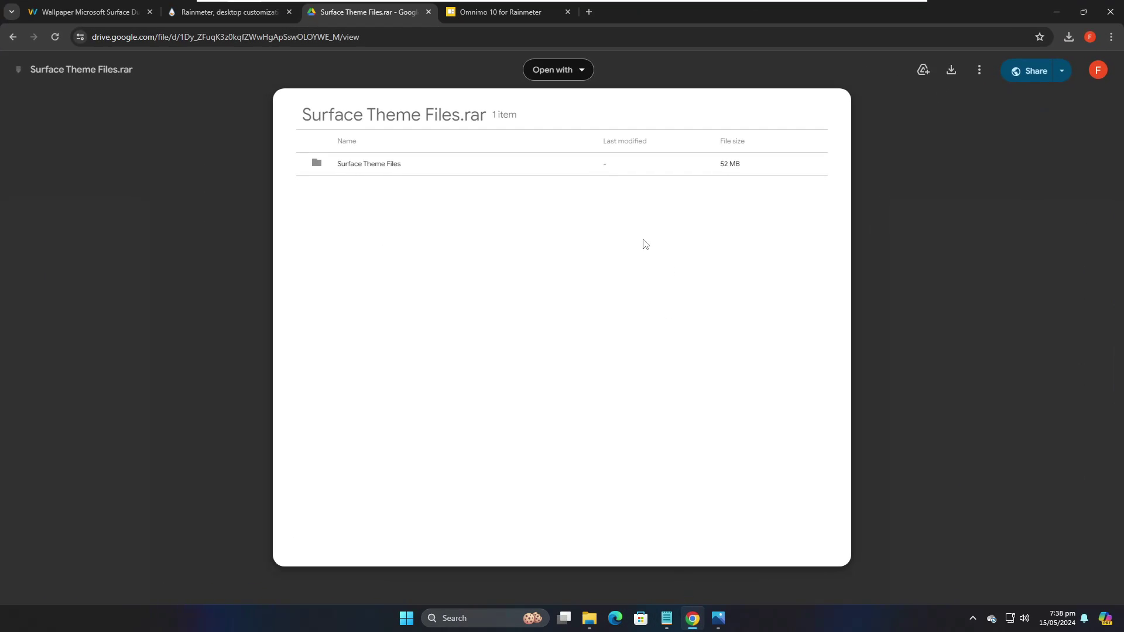
left_click(502, 13)
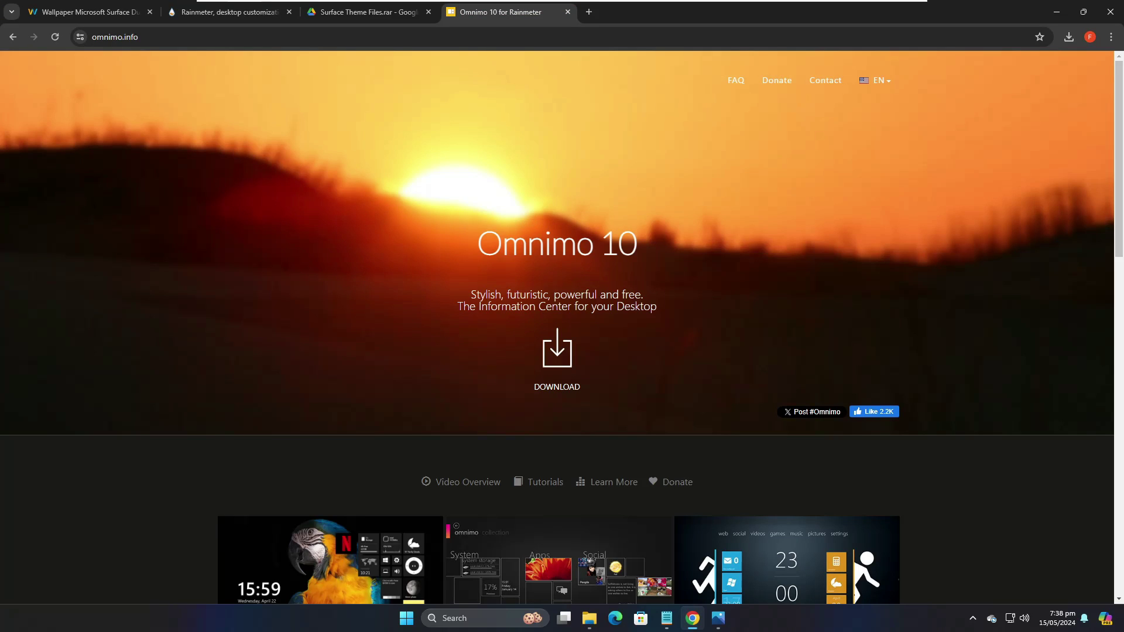
left_click(559, 365)
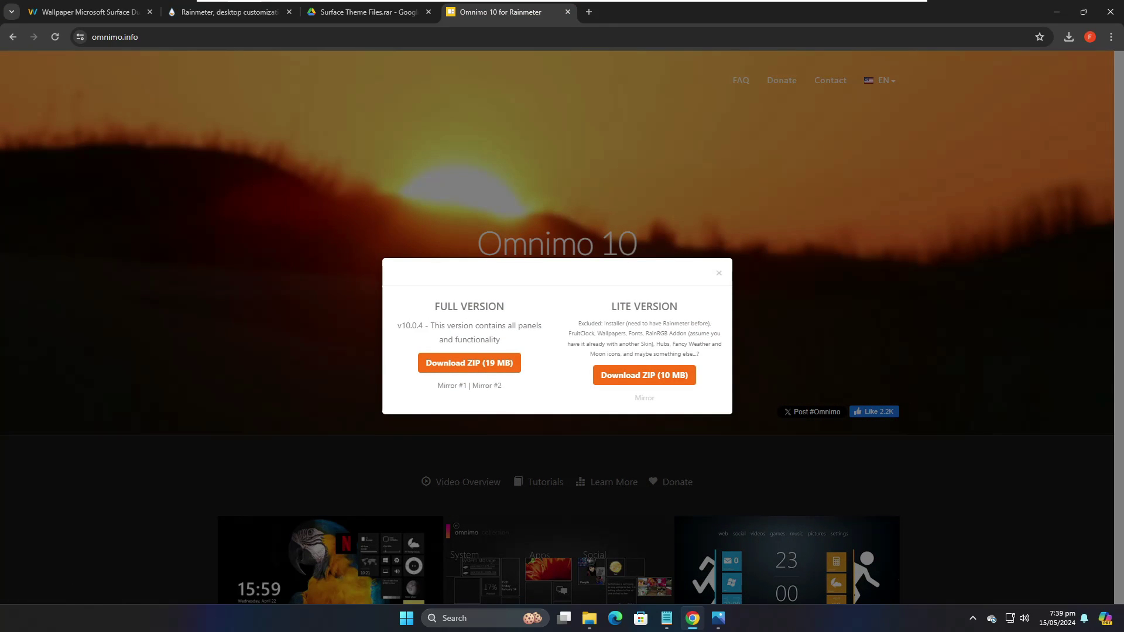
left_click(463, 363)
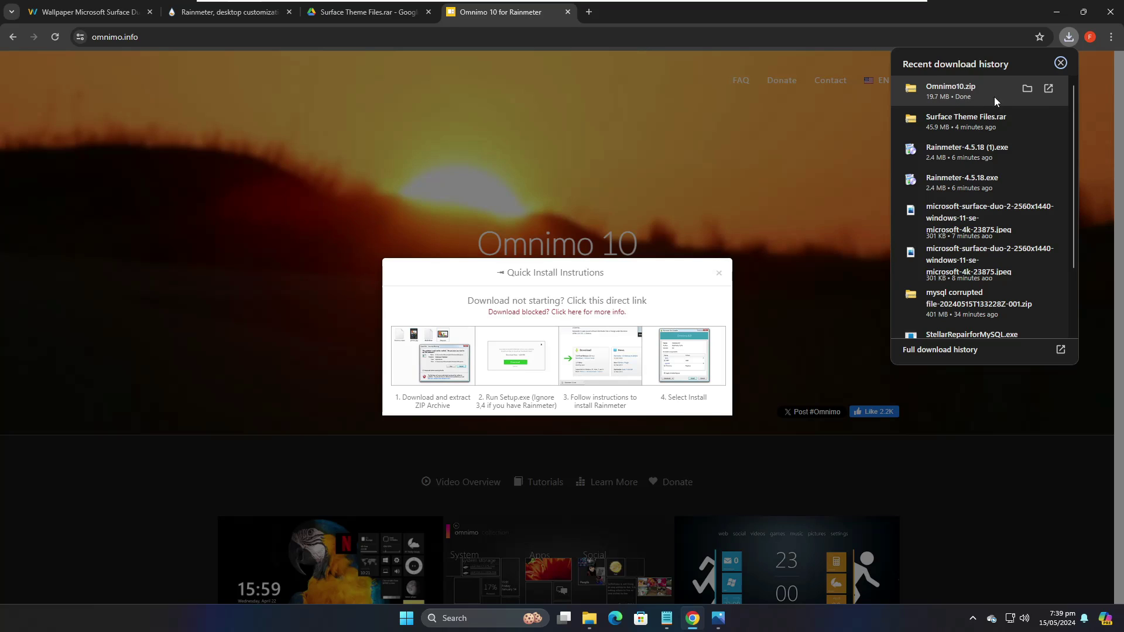
Extract Omnimo10.zip into an Omnimo10 folder and run the Omnimo .rmskin installer.
left_click(1028, 89)
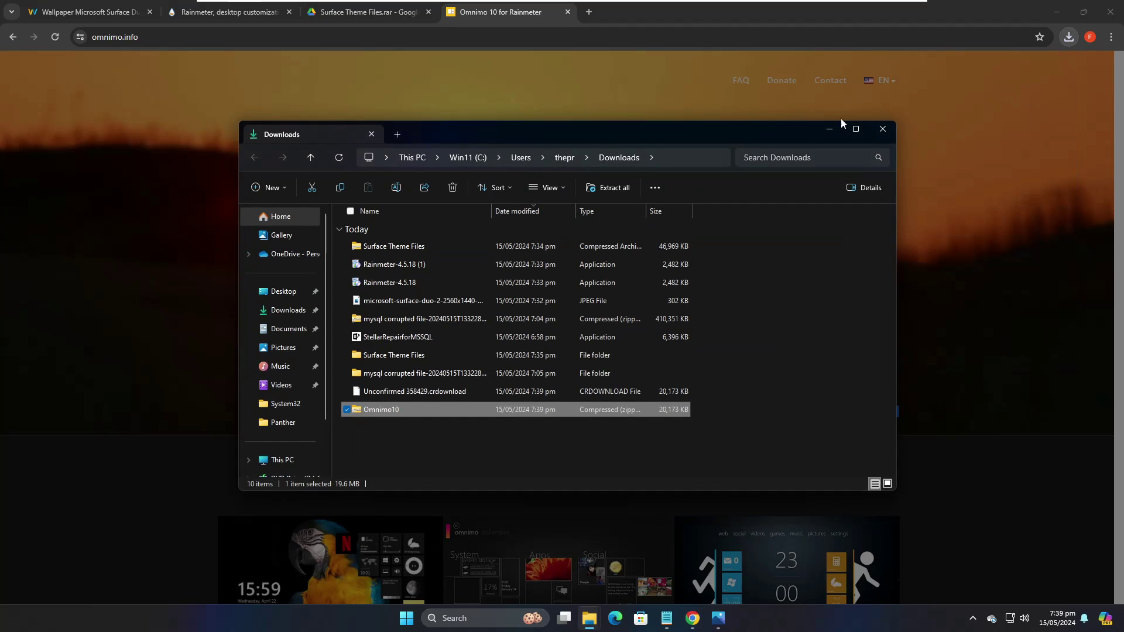
right_click(437, 409)
left_click(477, 260)
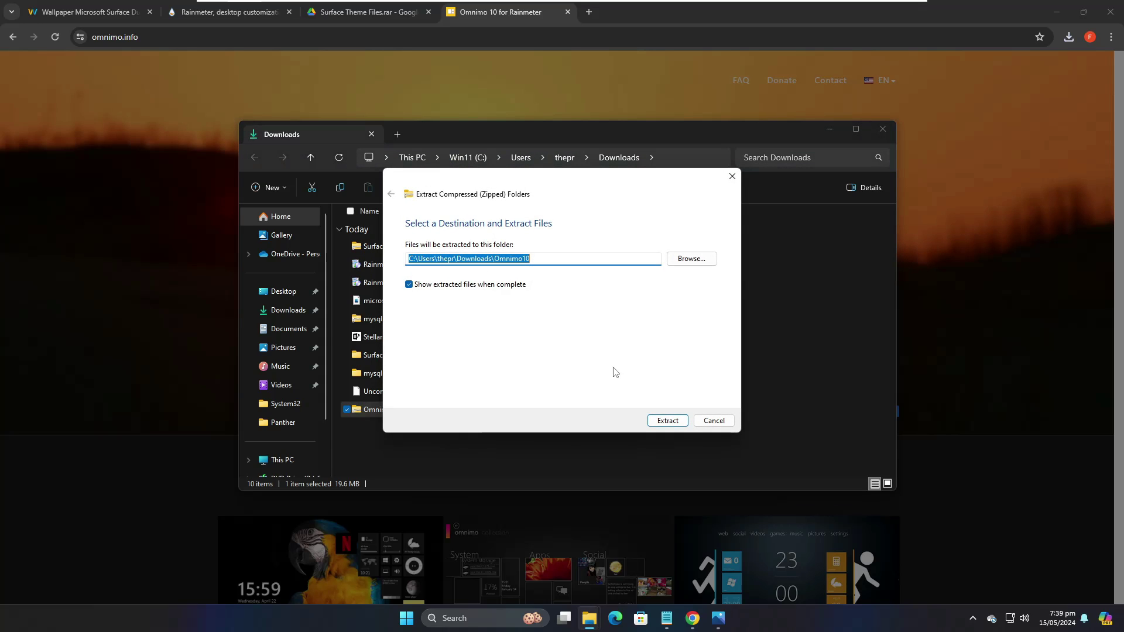
left_click(674, 421)
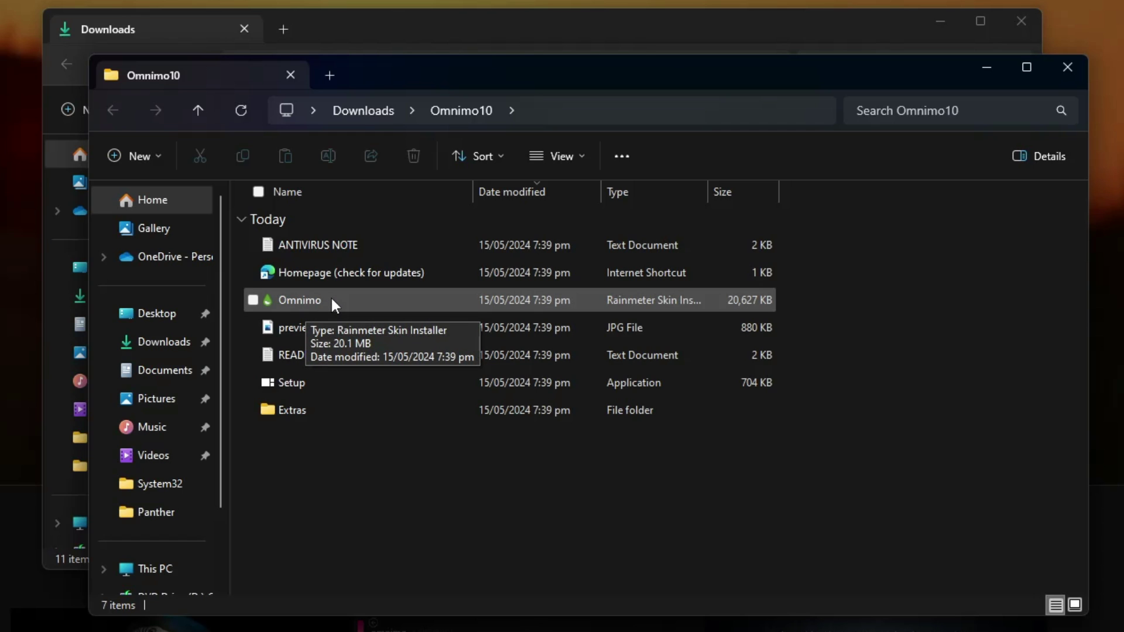
left_click(331, 298)
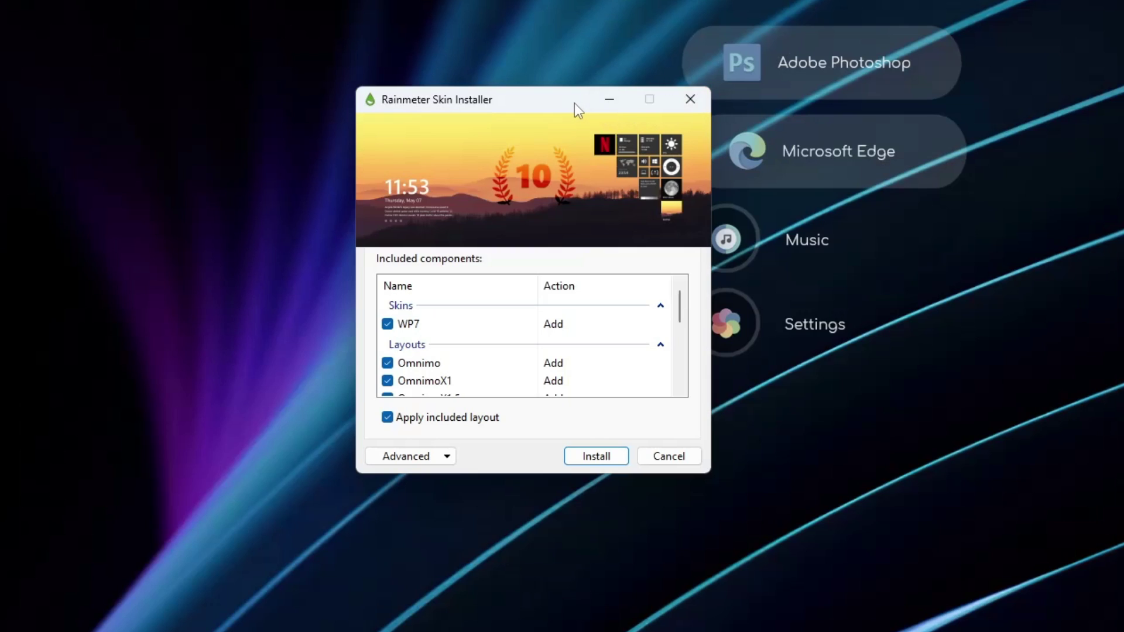
left_click_drag(574, 106, 419, 60)
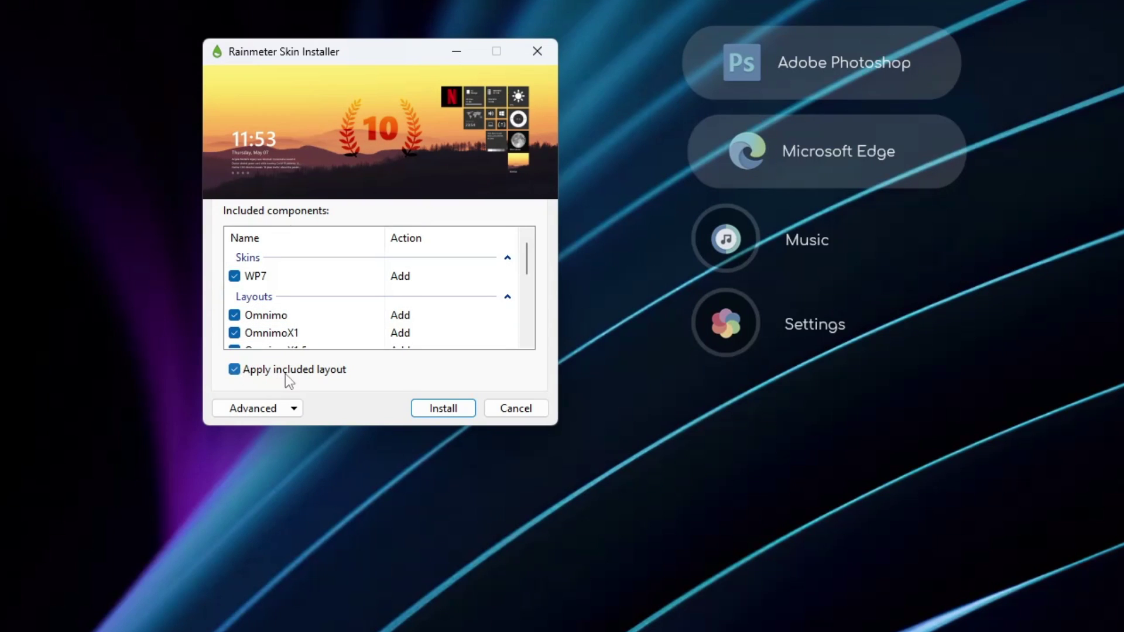
Install the Omnimo 10 package with 'Apply included layout' unchecked.
left_click(234, 370)
left_click(451, 409)
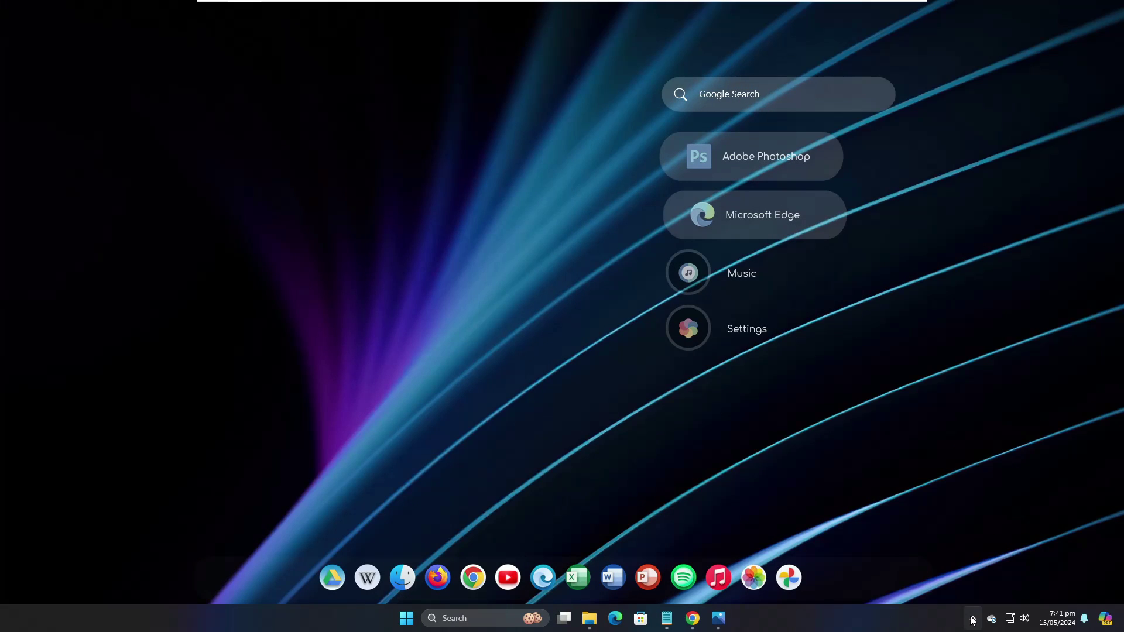
left_click(1123, 631)
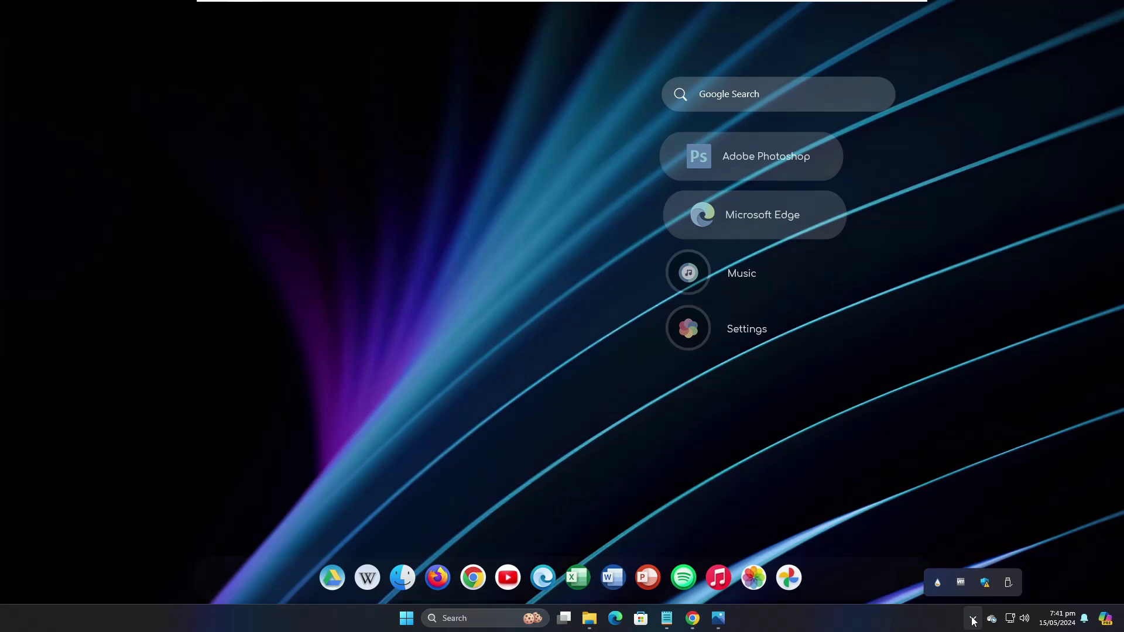
Load the WP7 Launcher.ini skin from Manage Rainmeter.
left_click(938, 584)
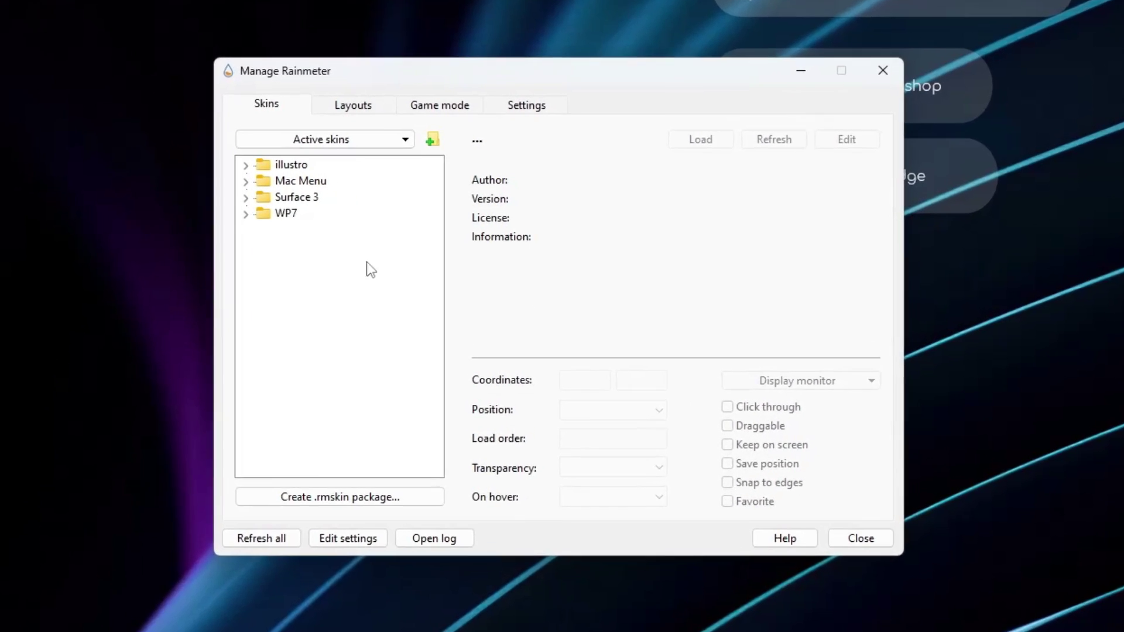
left_click(385, 240)
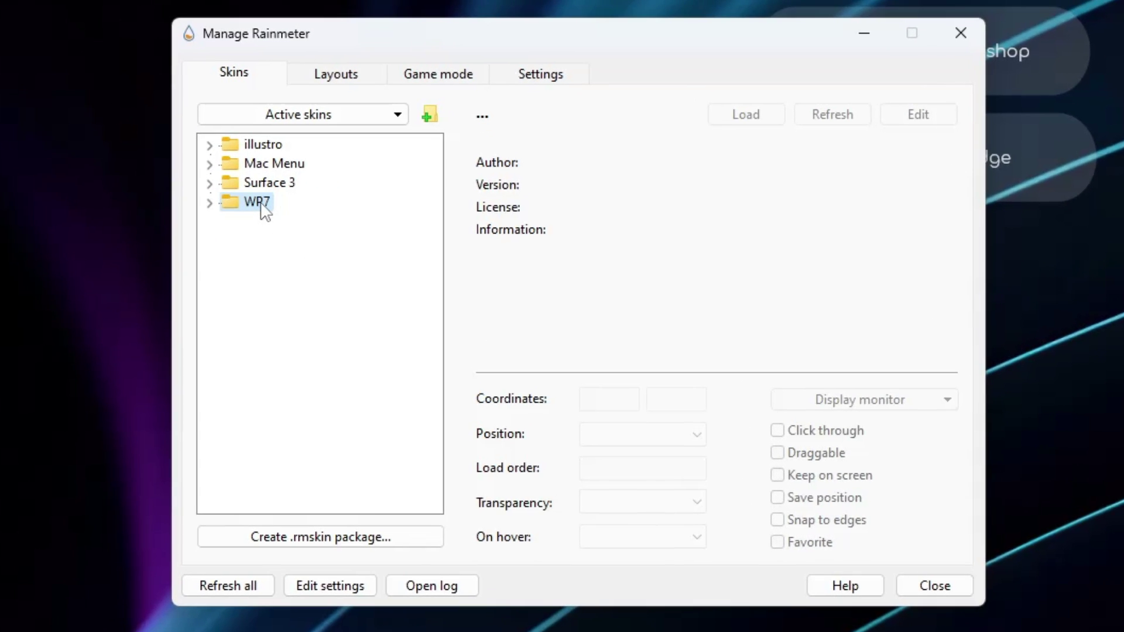
double_click(256, 205)
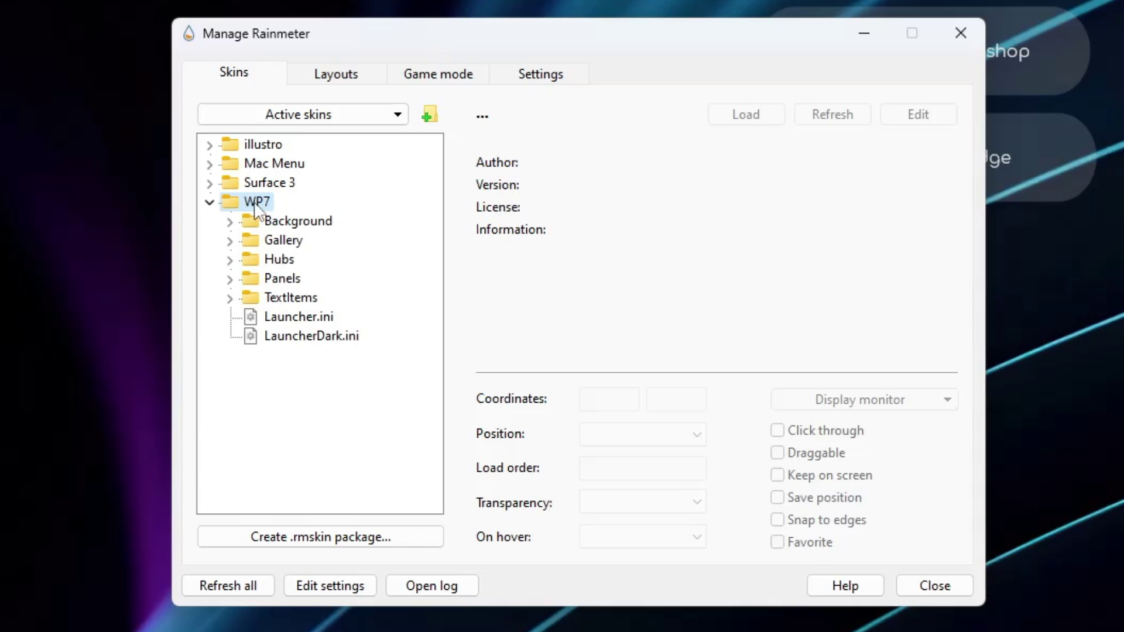
left_click(308, 318)
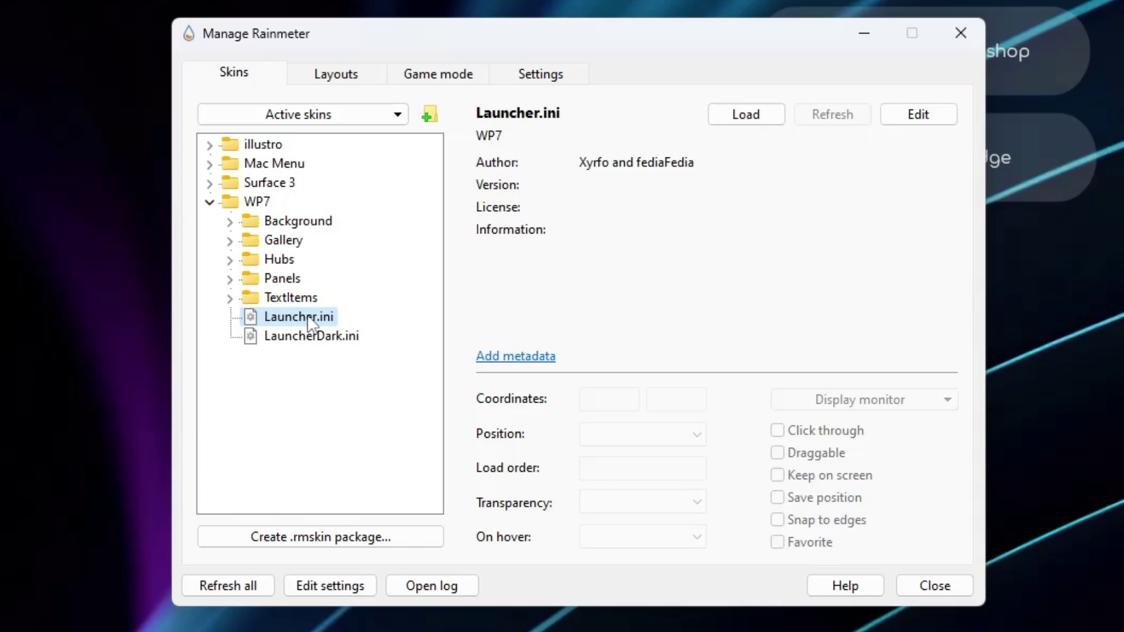
left_click(752, 120)
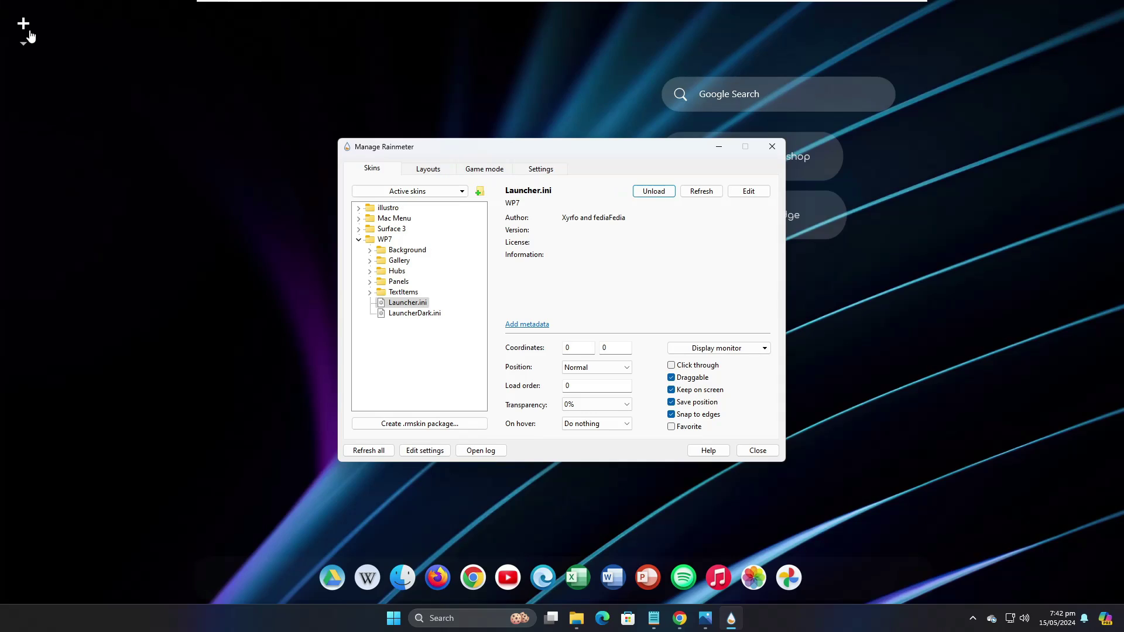
Add the Clock news item from Omnimo's Text Items gallery to the desktop.
left_click(25, 30)
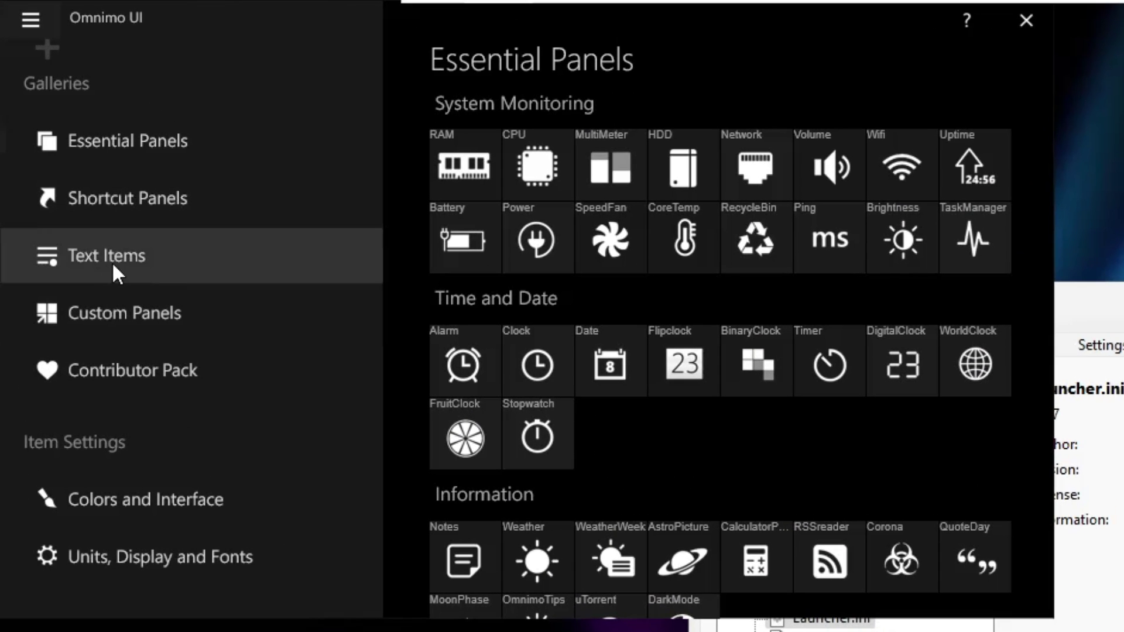
left_click(114, 260)
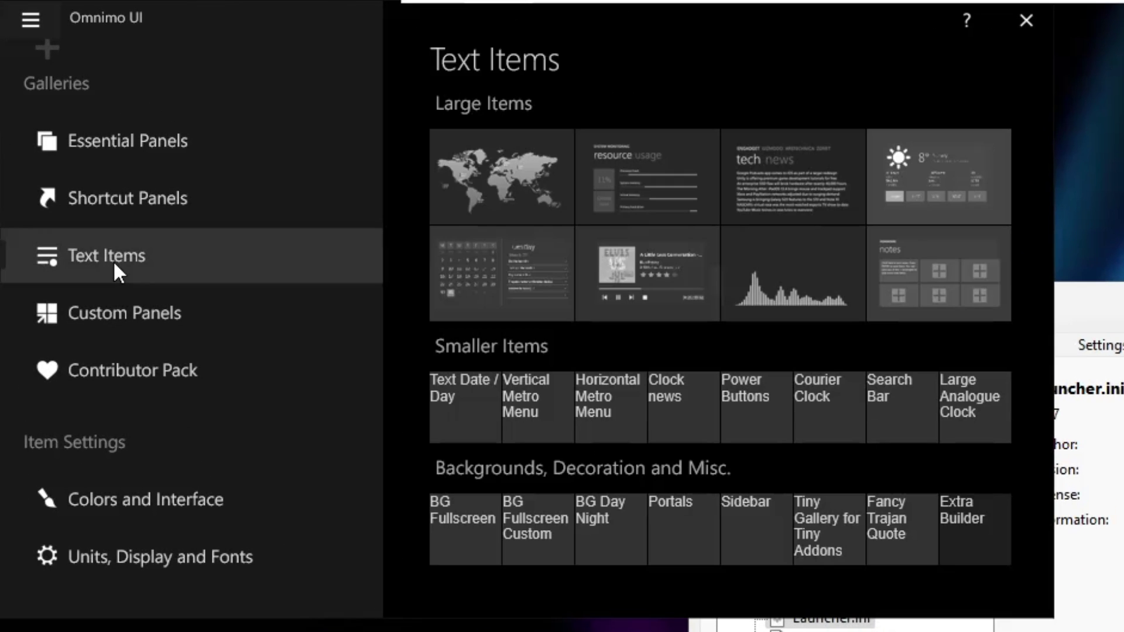
left_click(670, 394)
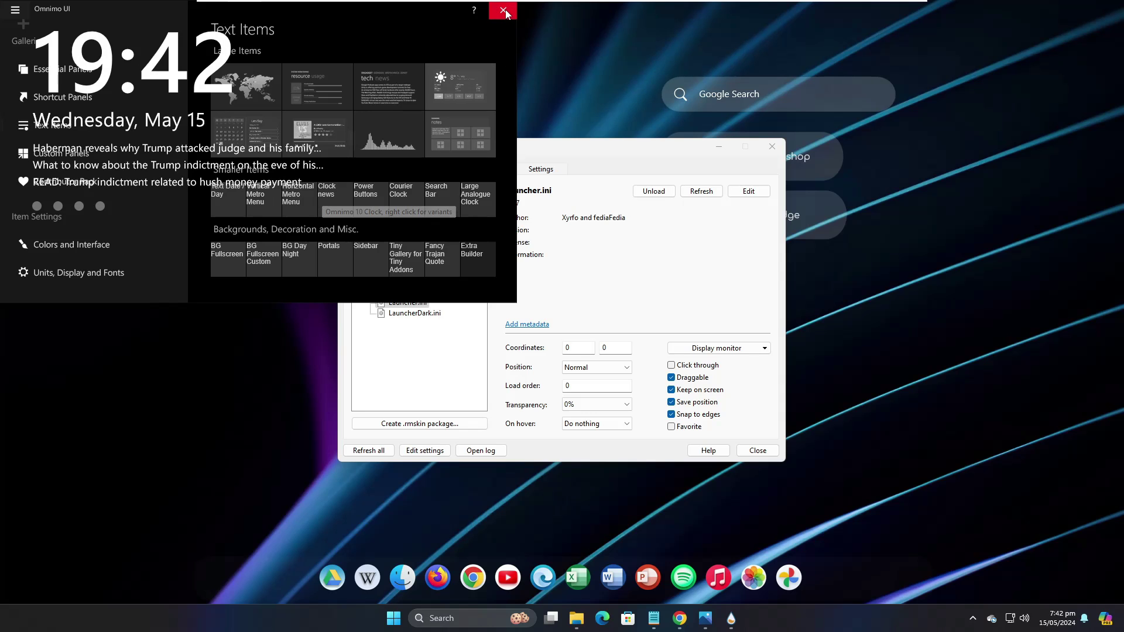
Move the clock widget below the launchers, shift Google, Photoshop, Edge and Music up, then close the manager.
left_click(1026, 20)
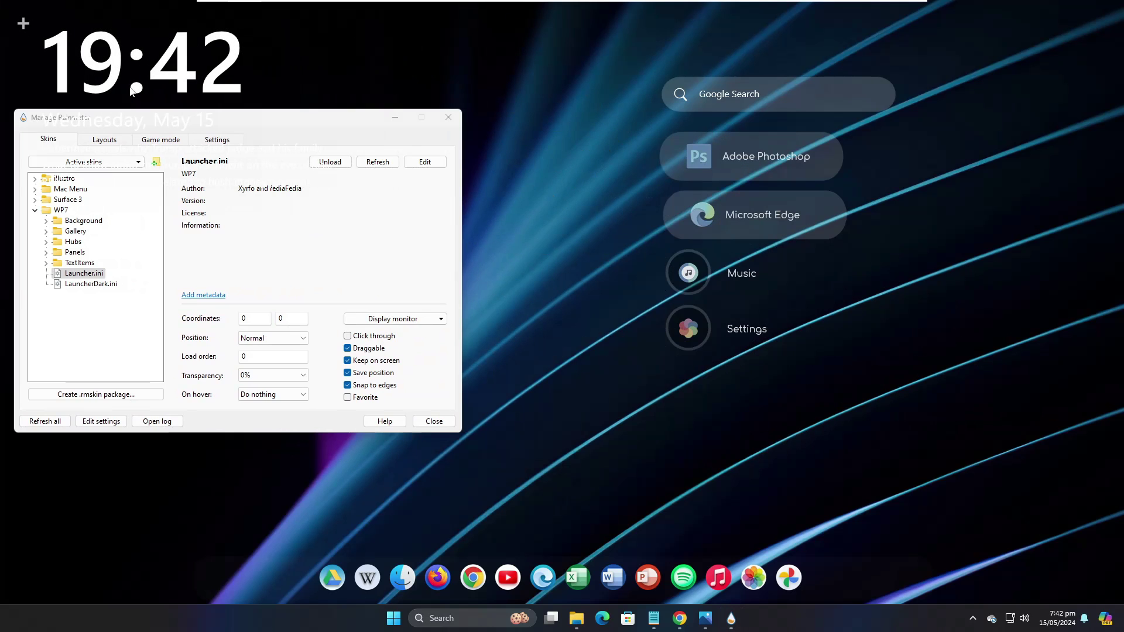
left_click_drag(141, 94, 746, 422)
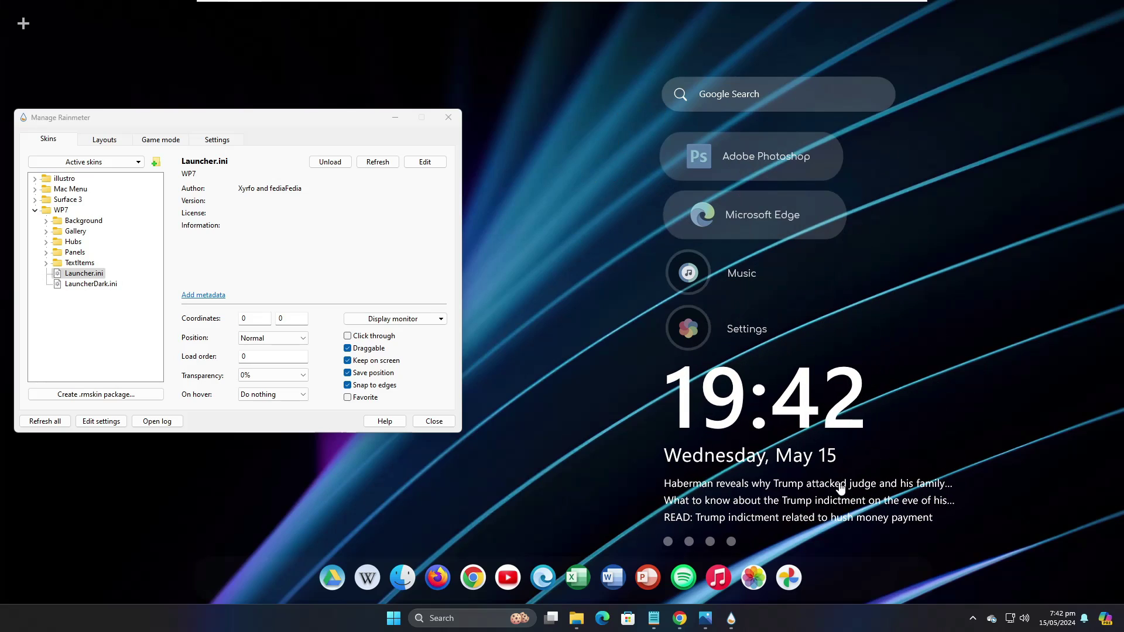
left_click_drag(768, 103, 764, 55)
left_click_drag(752, 151, 752, 105)
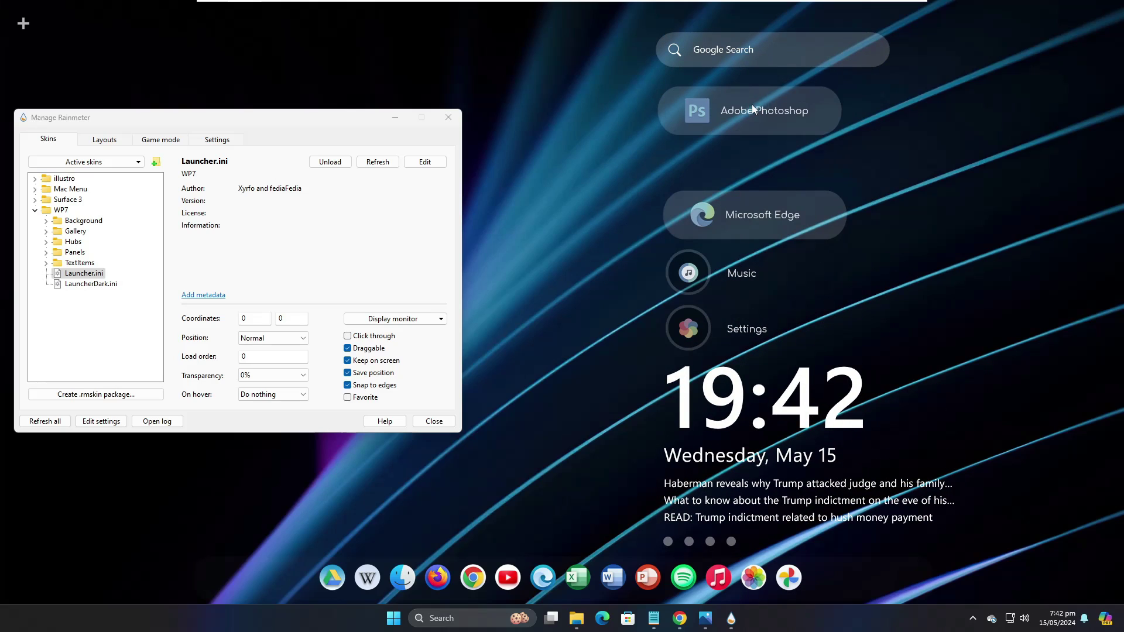
left_click_drag(747, 210, 745, 165)
left_click_drag(711, 281, 717, 238)
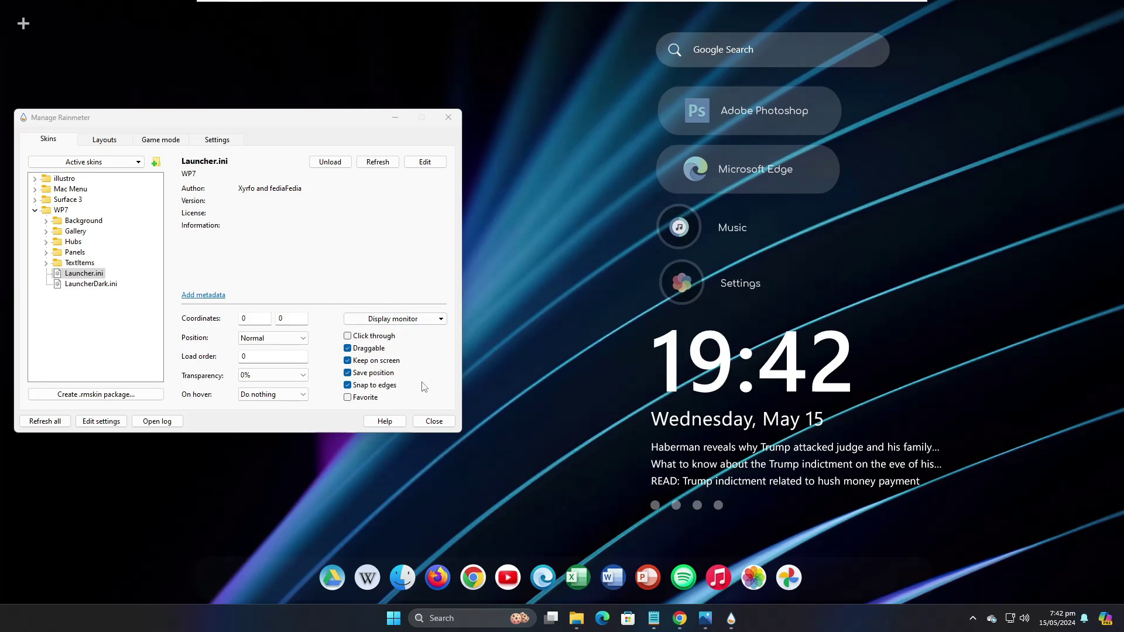
left_click(434, 420)
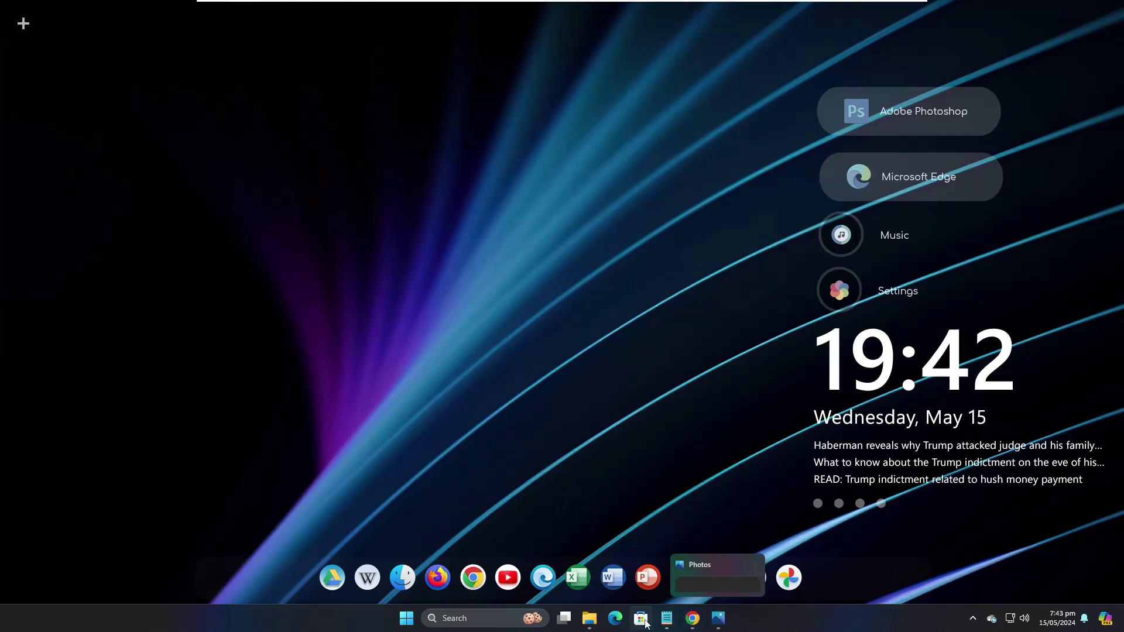
Turn on 'Automatically hide the taskbar' under Taskbar behaviors and close Settings.
right_click(764, 624)
left_click(799, 592)
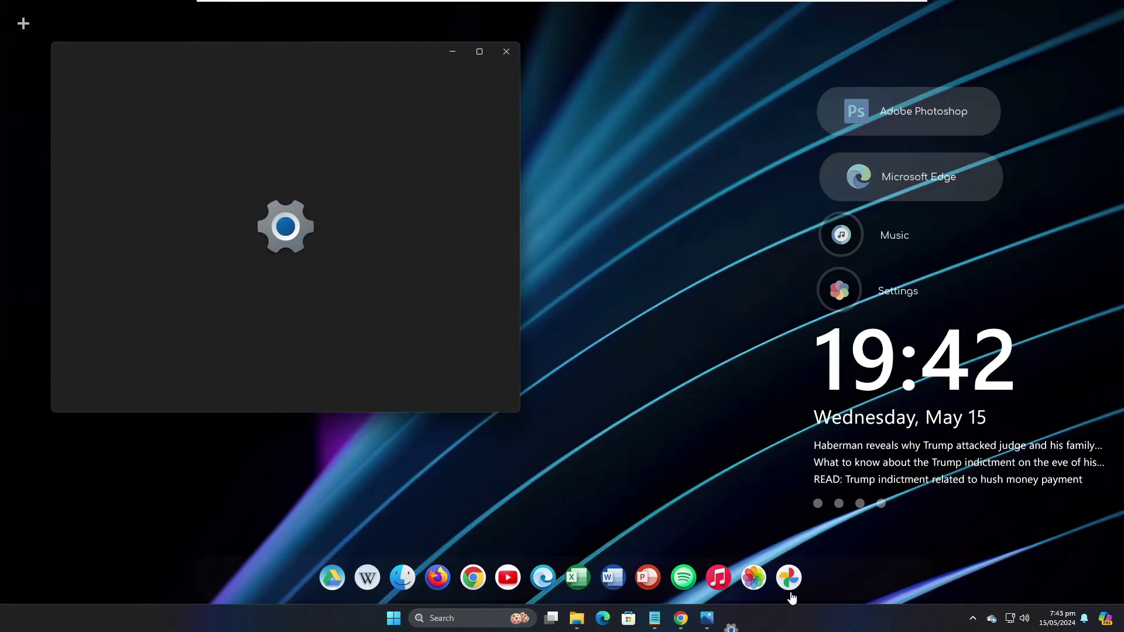
left_click(600, 351)
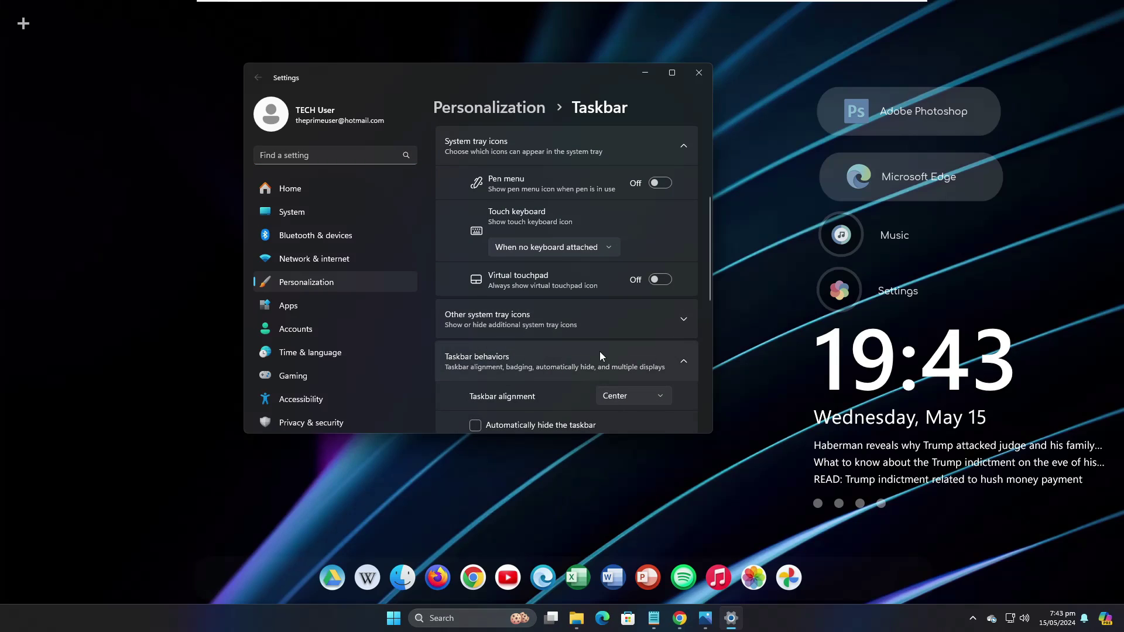
scroll(601, 355, "down", 1)
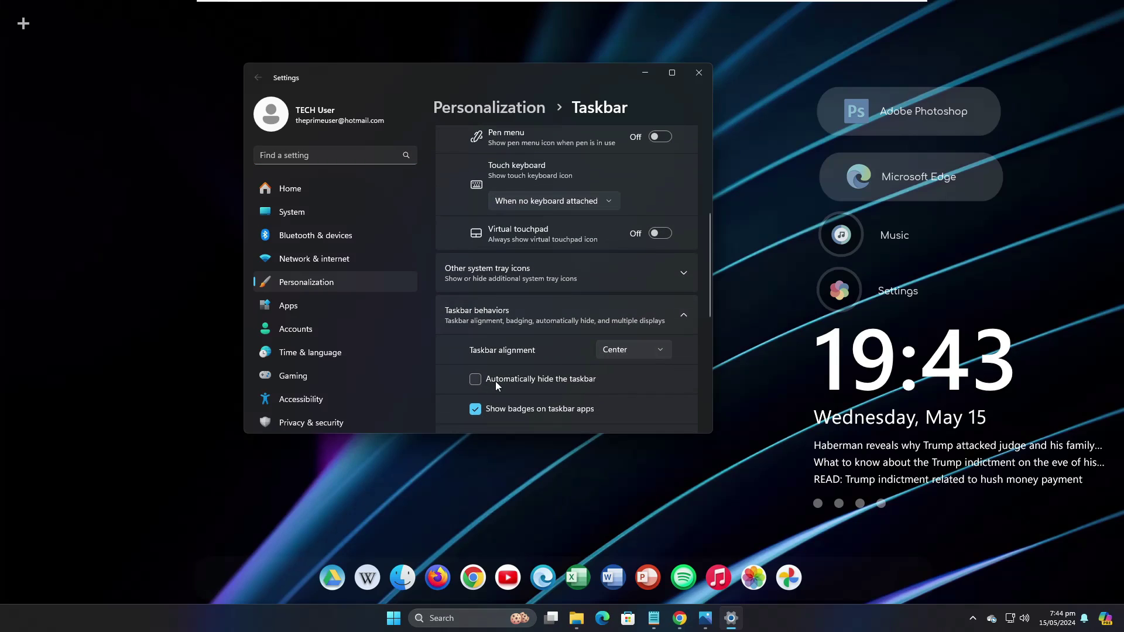
left_click(525, 381)
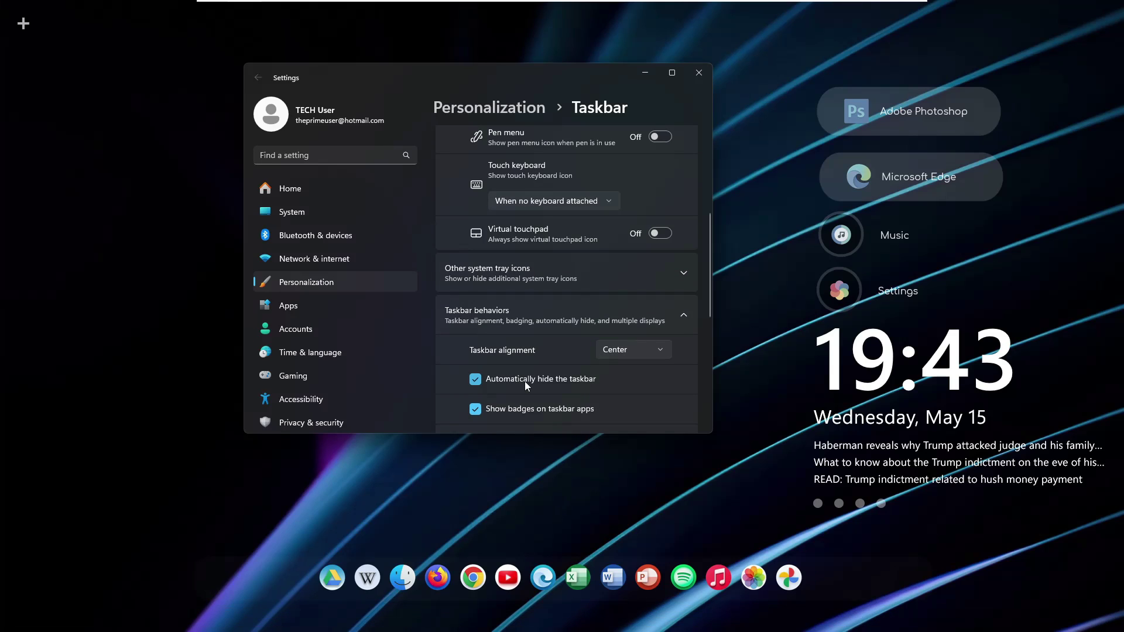
left_click(705, 75)
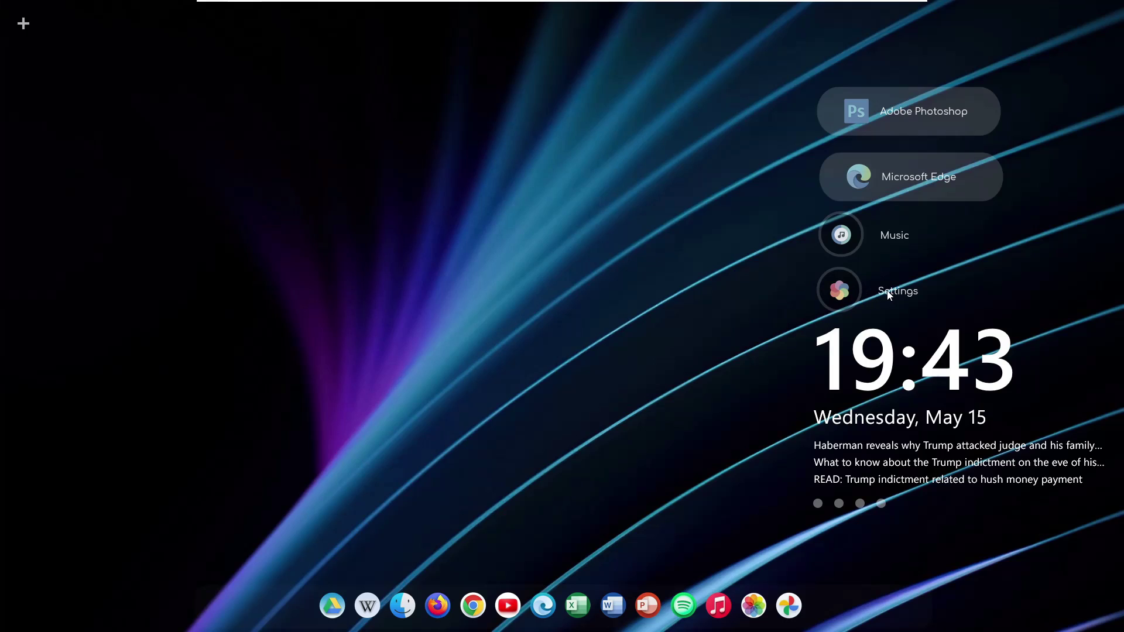
left_click(846, 293)
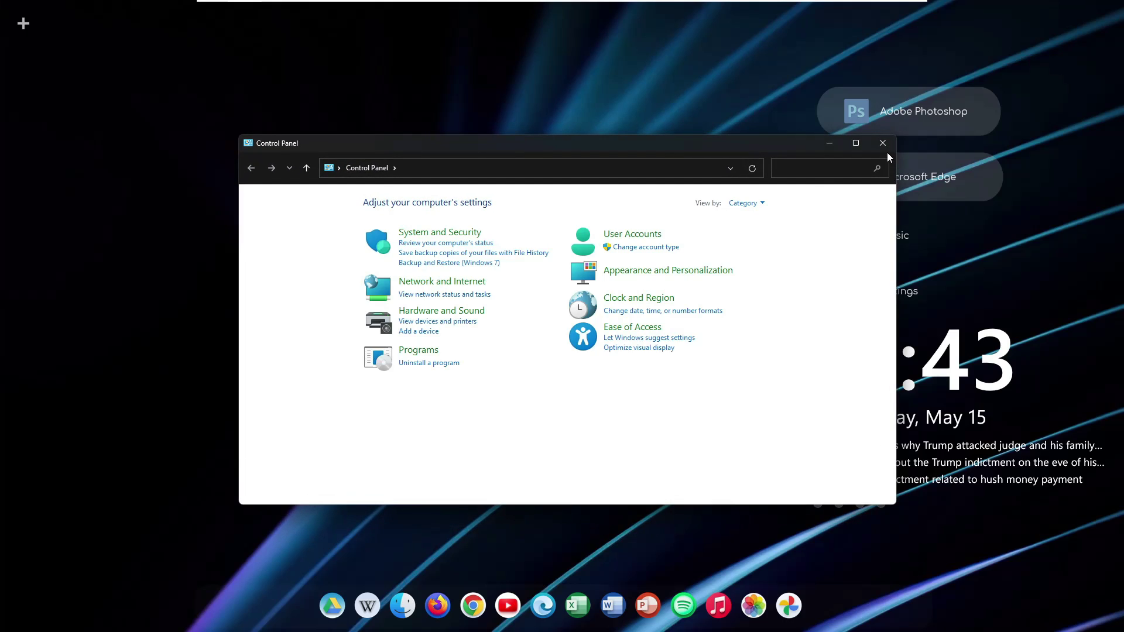
key("alt+F4")
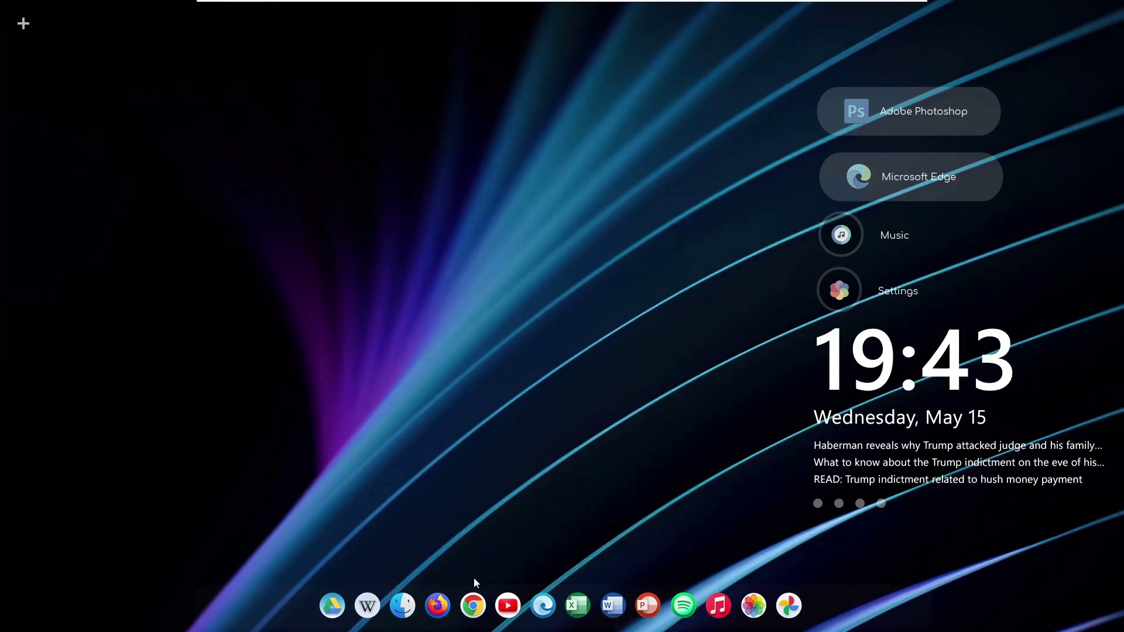
left_click(510, 606)
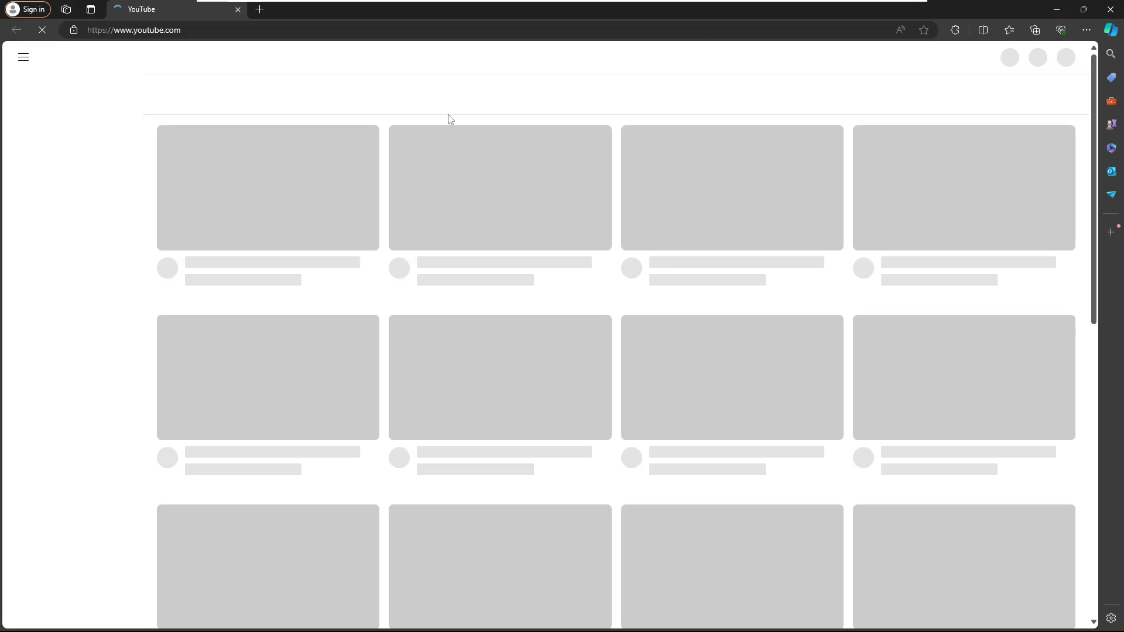